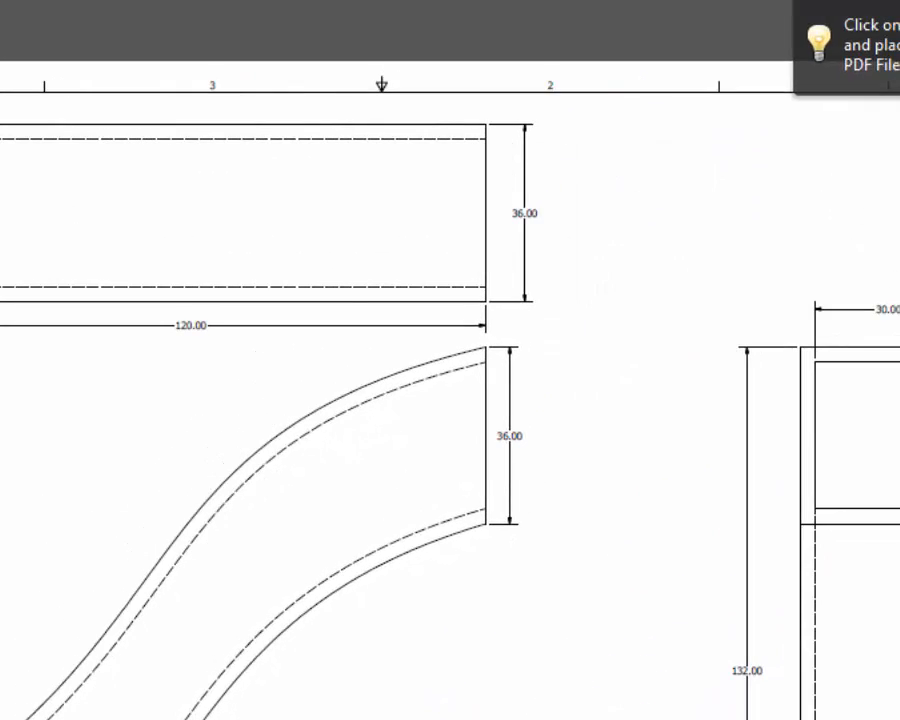
# Step: Switch to Autodesk Inventor and start a 2D sketch on the front plane of a new standard part
pyautogui.click(195, 706)
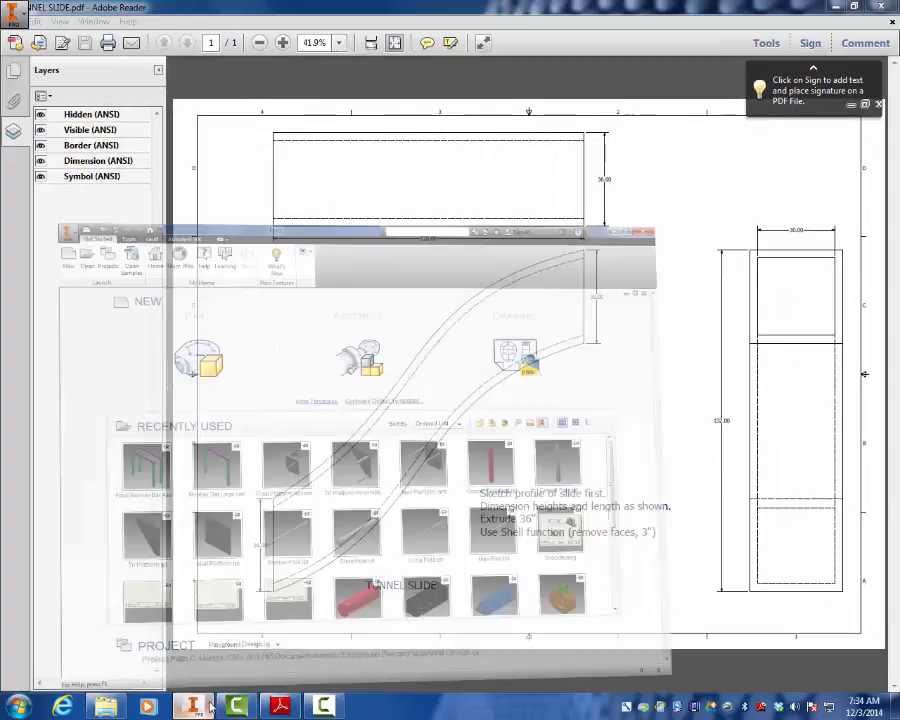
pyautogui.click(233, 215)
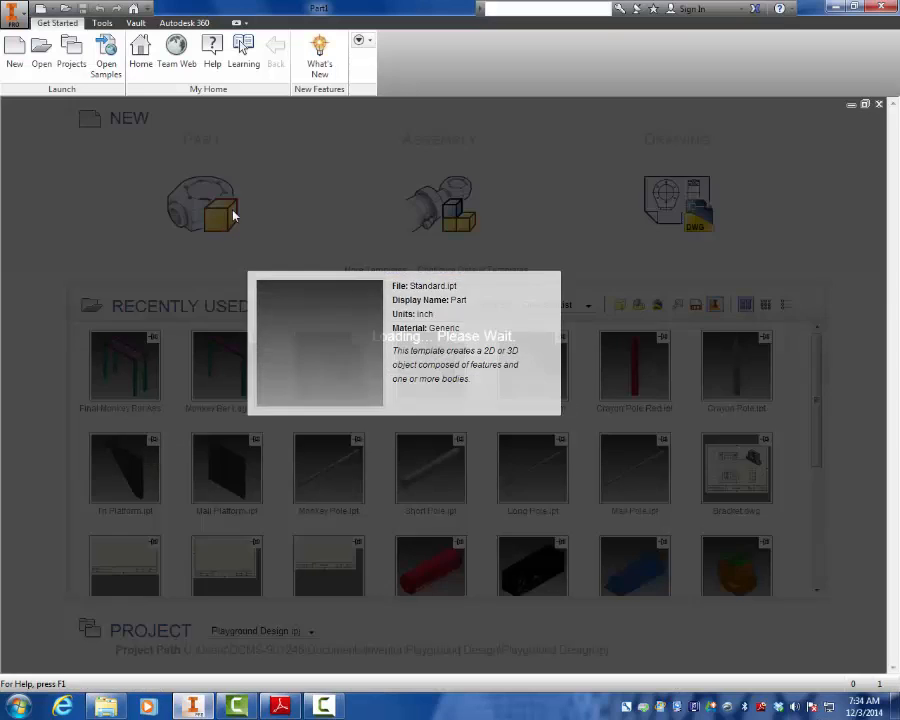
pyautogui.click(27, 55)
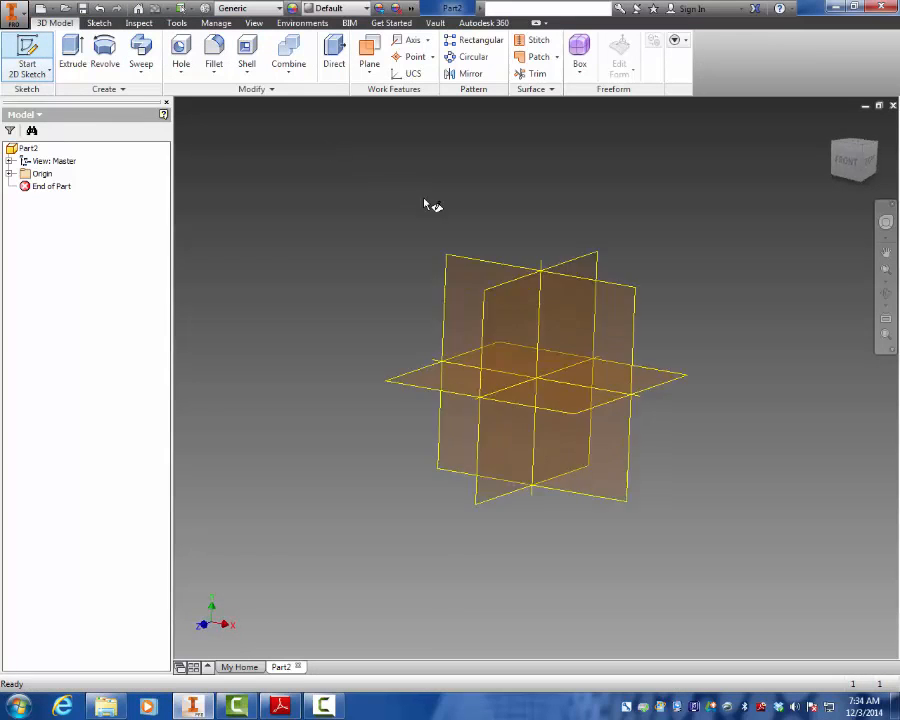
pyautogui.click(473, 227)
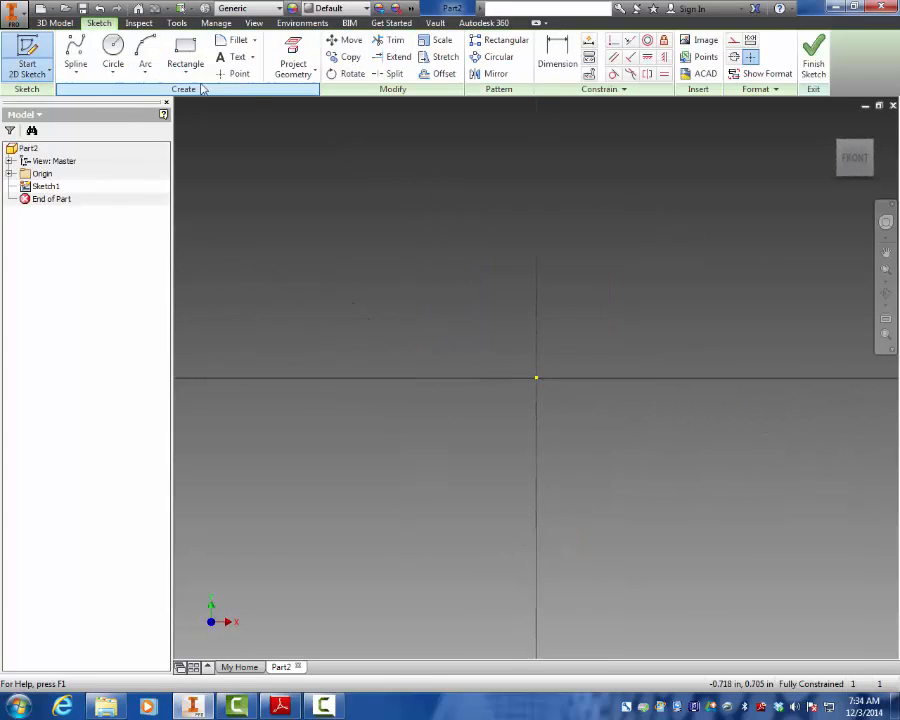
# Step: Draw a two-point rectangle about 0.18 in wide, starting at the sketch origin and extending up and across to the positive X side
pyautogui.click(185, 55)
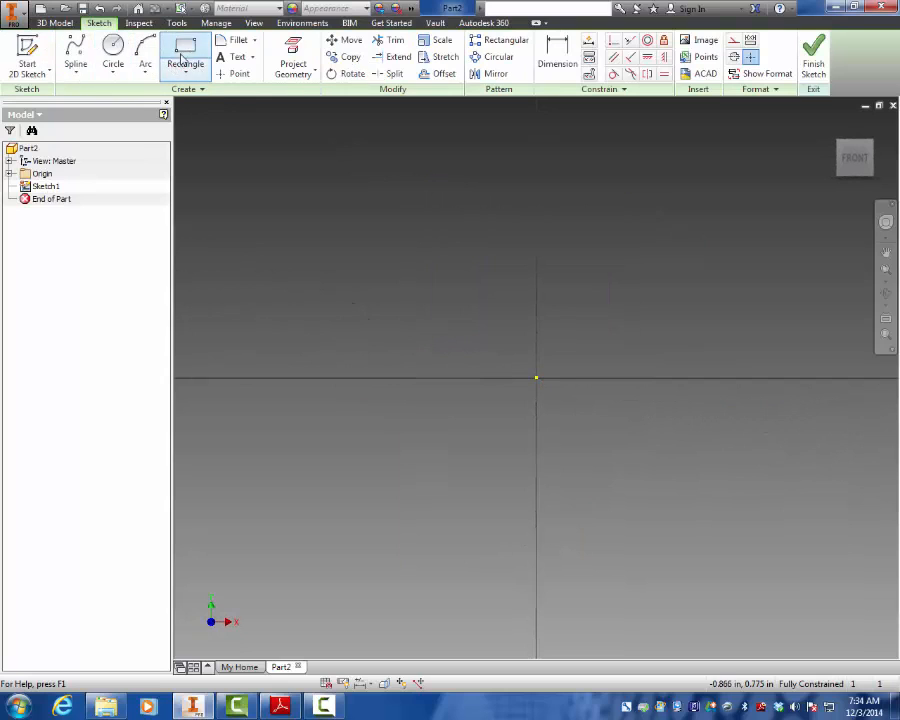
pyautogui.click(536, 379)
pyautogui.click(611, 314)
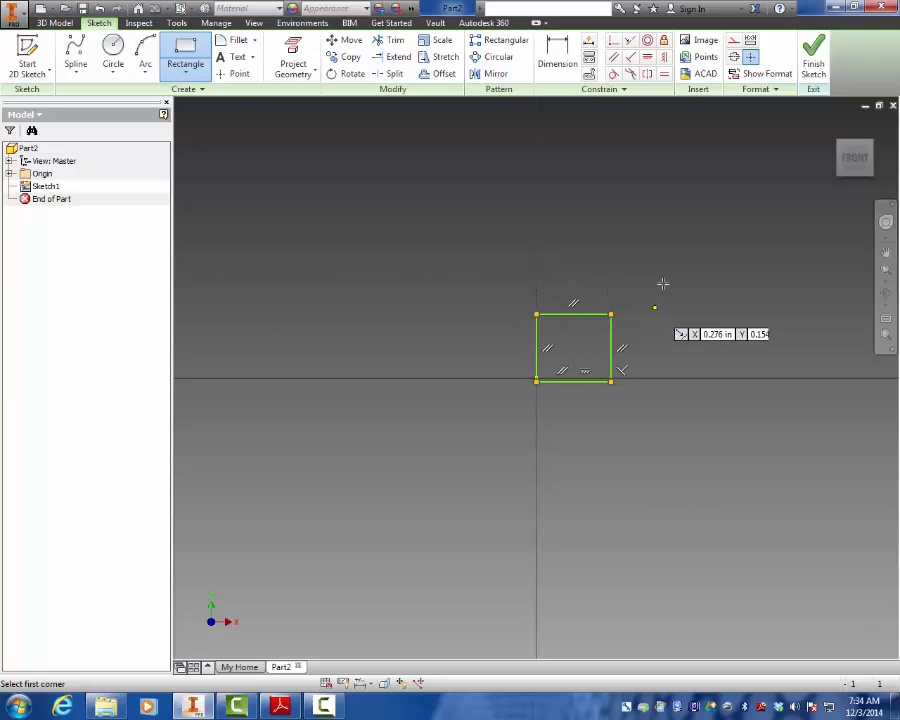
pyautogui.rightClick(636, 213)
pyautogui.click(665, 216)
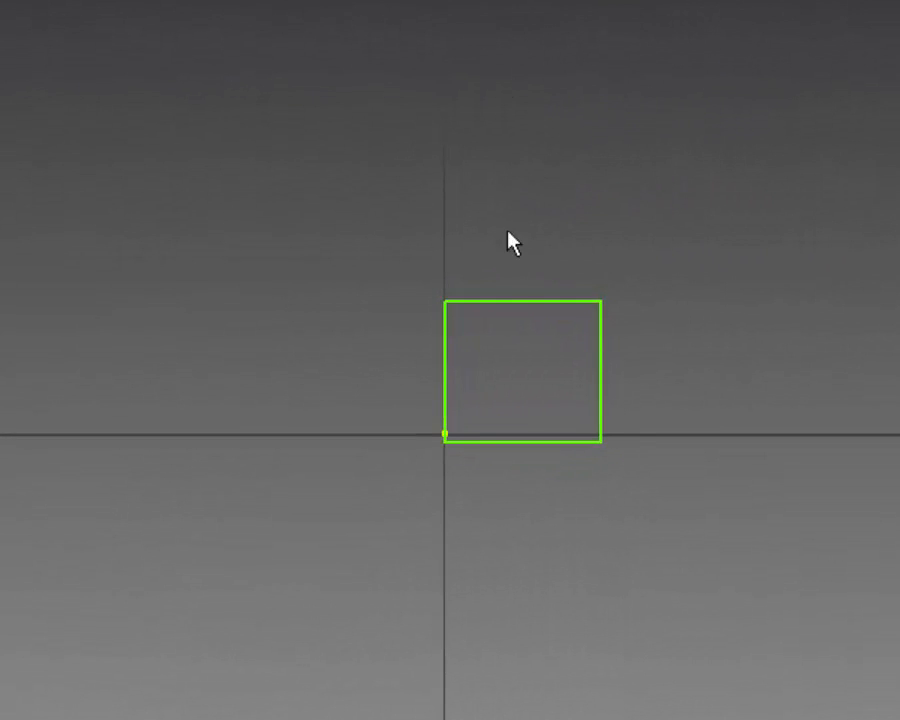
# Step: Dimension the rectangle's top edge and set its width to 120 in
pyautogui.click(513, 301)
pyautogui.click(514, 245)
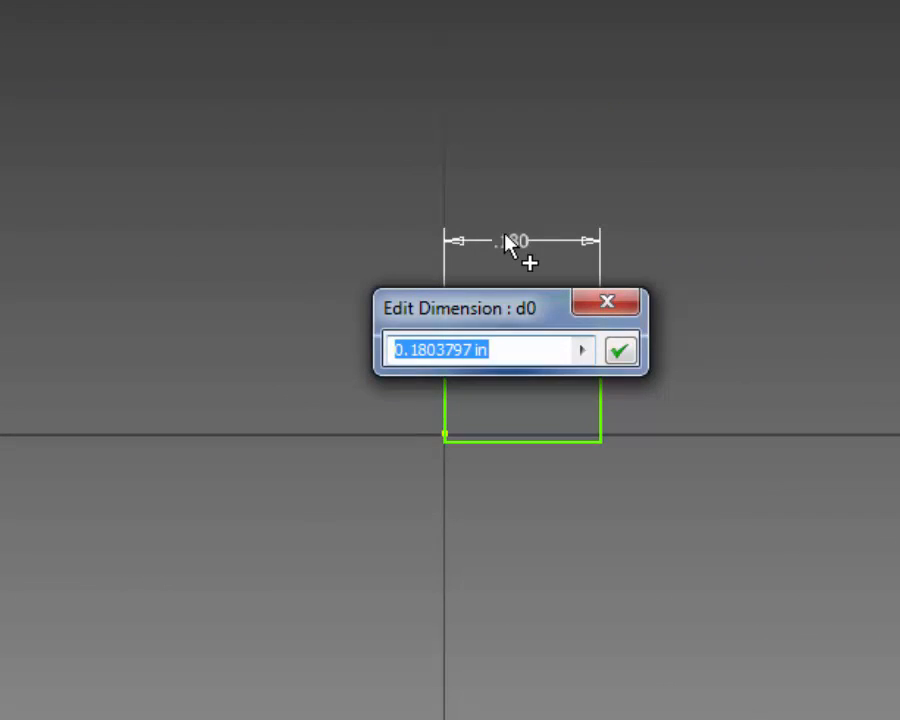
pyautogui.write('120')
pyautogui.press('Return')
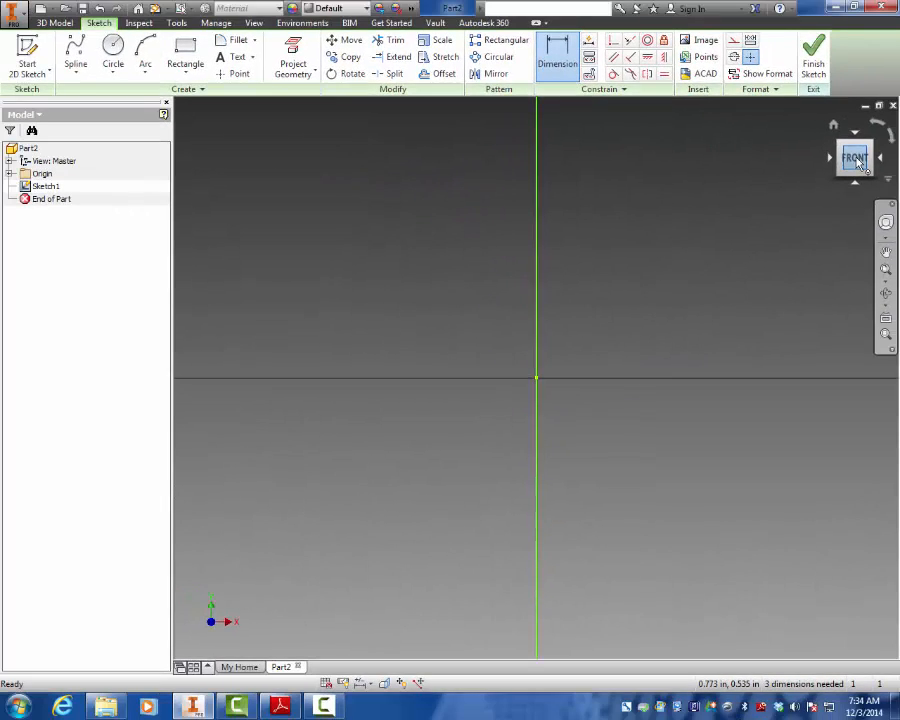
# Step: Dimension the rectangle's left edge, set its height to 132 in, and end the dimensioning
pyautogui.click(856, 159)
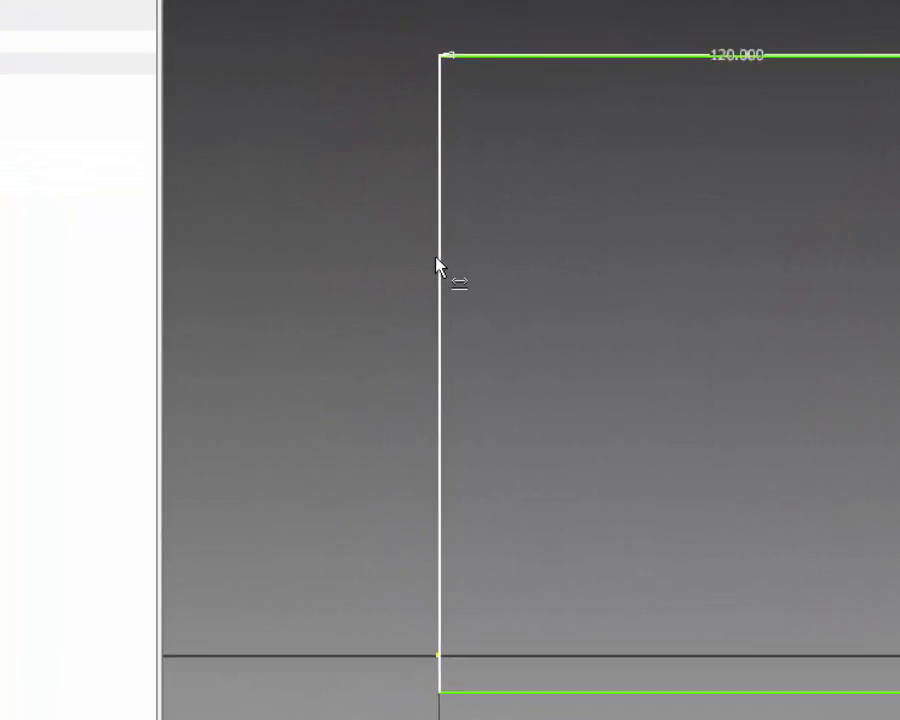
pyautogui.click(379, 292)
pyautogui.click(335, 294)
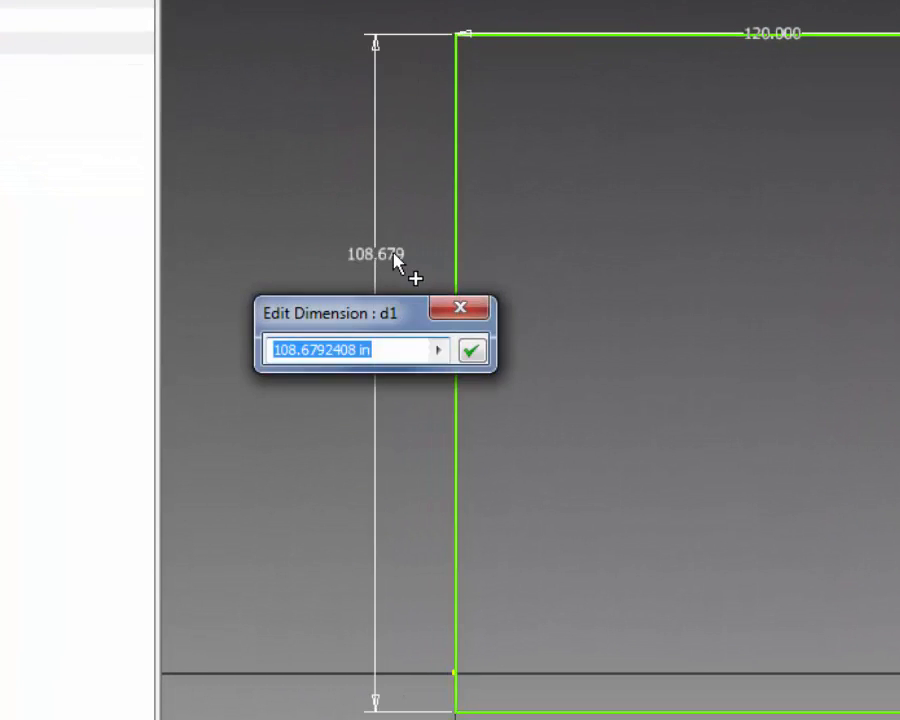
pyautogui.write('132')
pyautogui.press('Return')
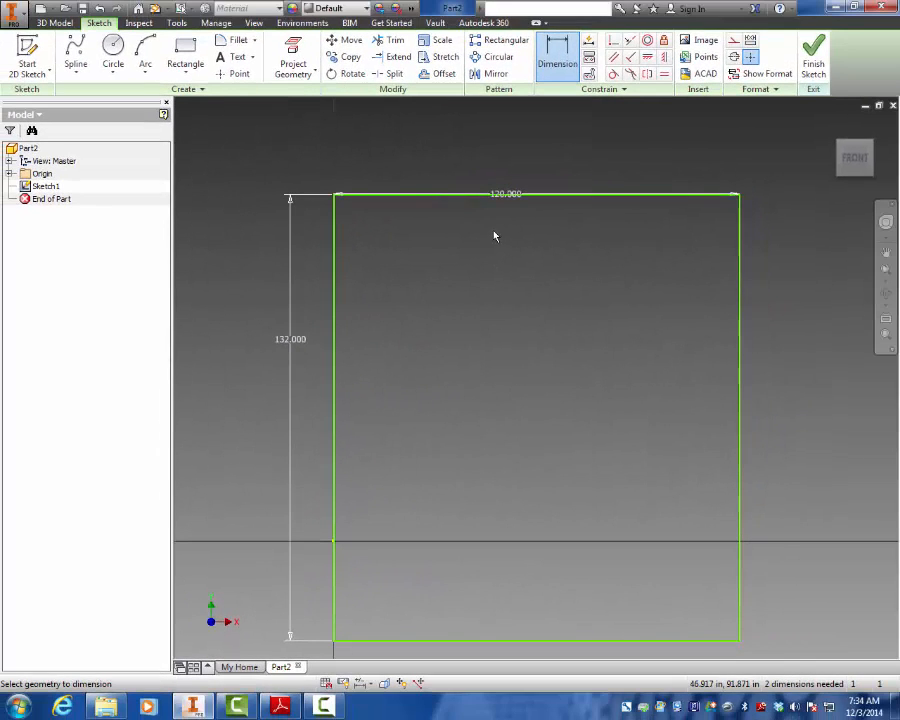
pyautogui.rightClick(463, 242)
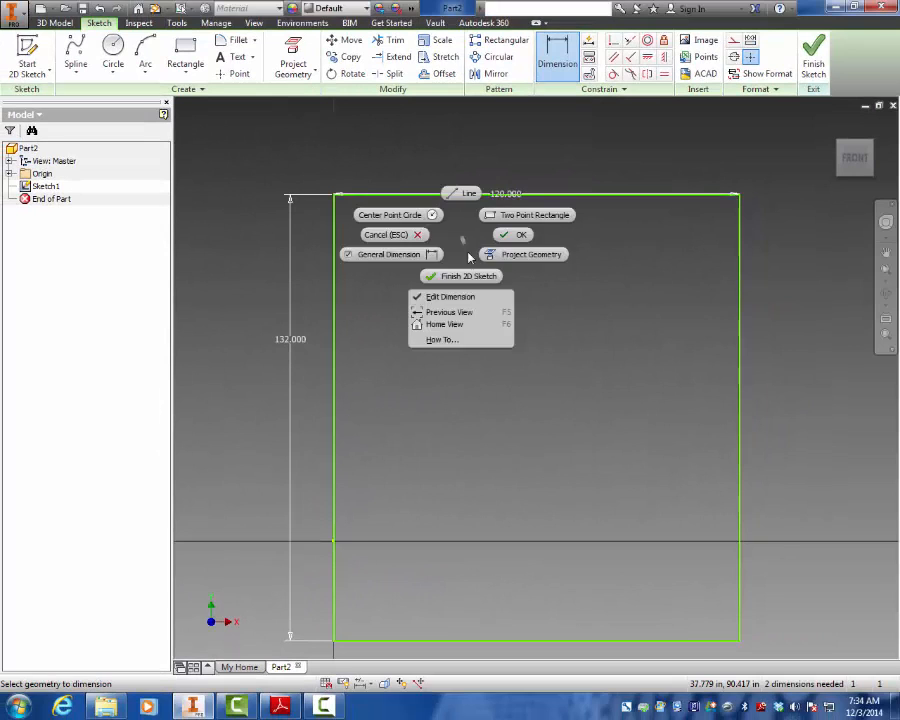
pyautogui.click(398, 236)
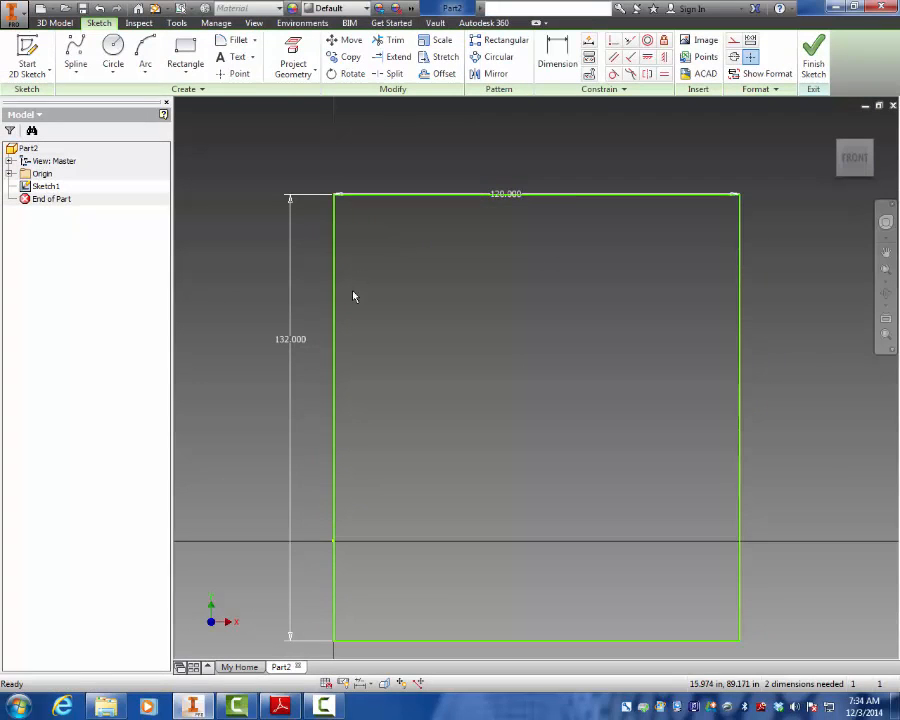
# Step: Delete the rectangle's 132 in height dimension and 120 in width dimension from the sketch
pyautogui.rightClick(291, 341)
pyautogui.click(288, 297)
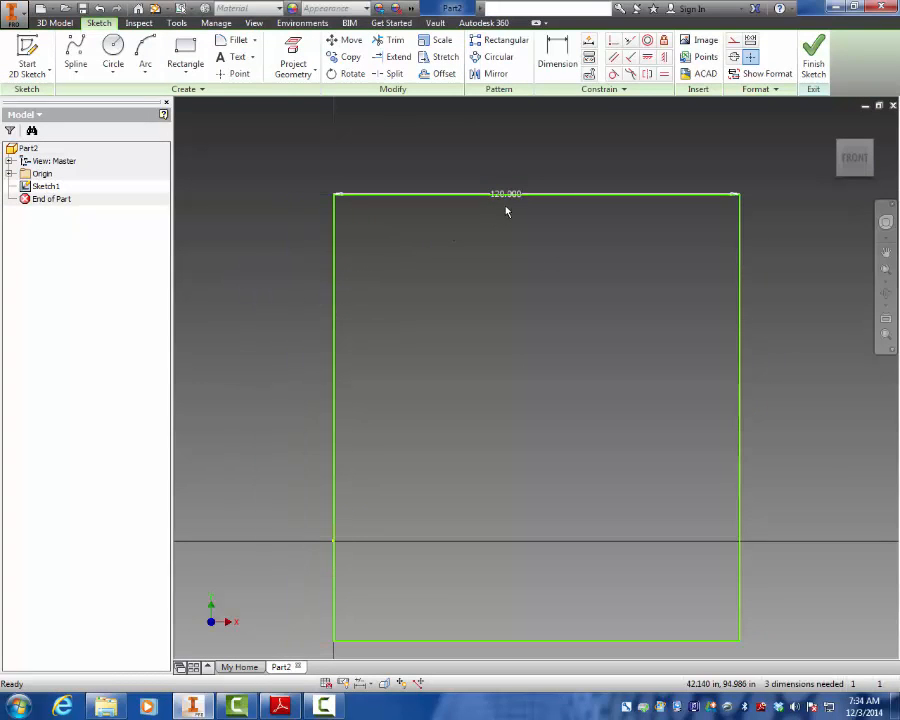
pyautogui.moveTo(510, 194); pyautogui.dragTo(508, 170)
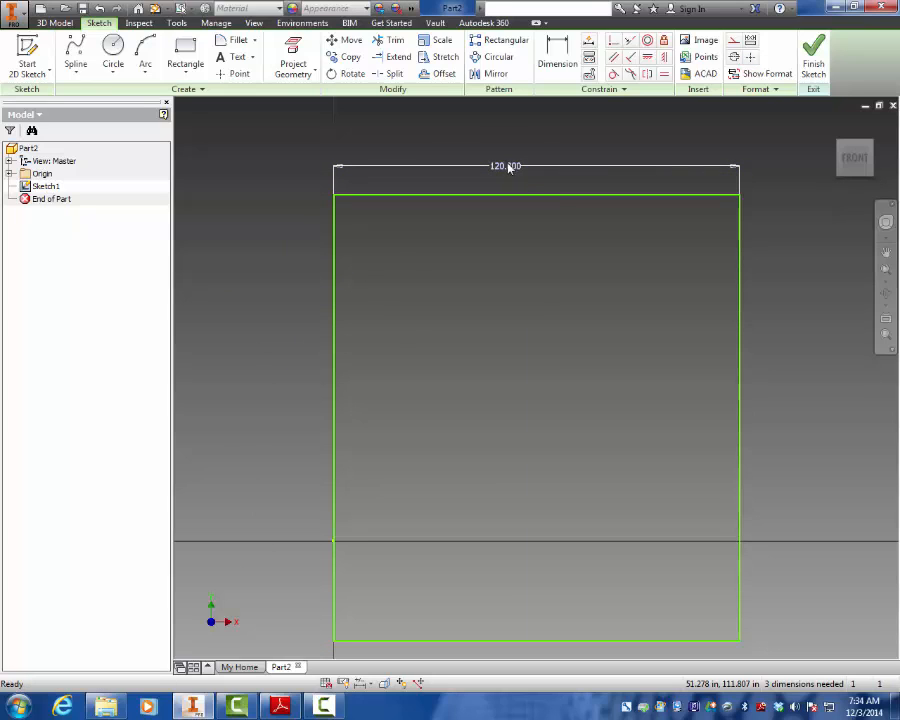
pyautogui.rightClick(508, 166)
pyautogui.click(507, 122)
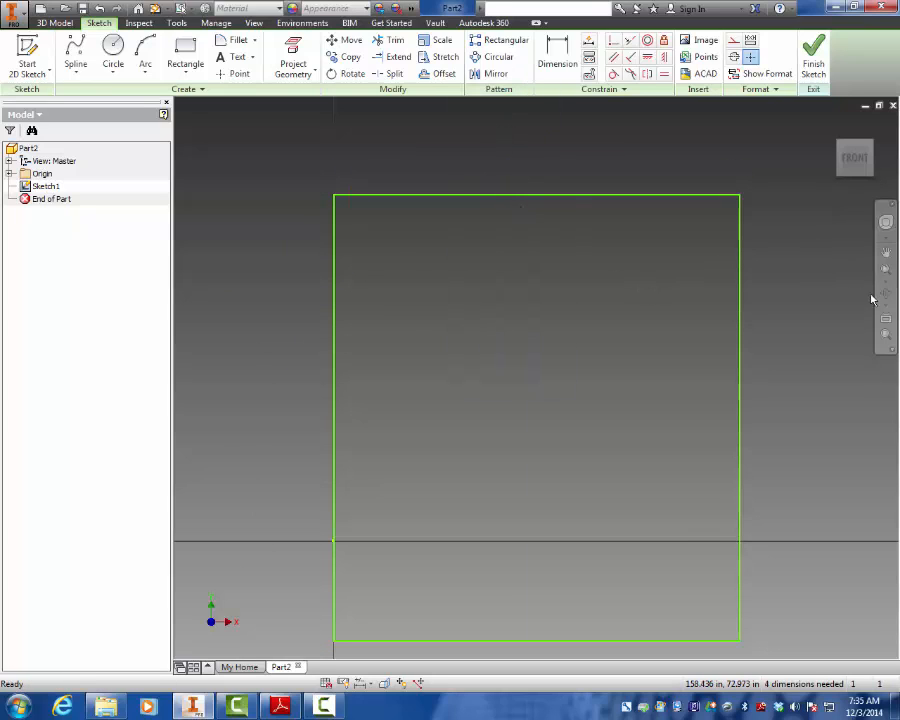
# Step: Draw a horizontal line about 143 in long across the rectangle's upper part, extending past both vertical sides
pyautogui.click(886, 268)
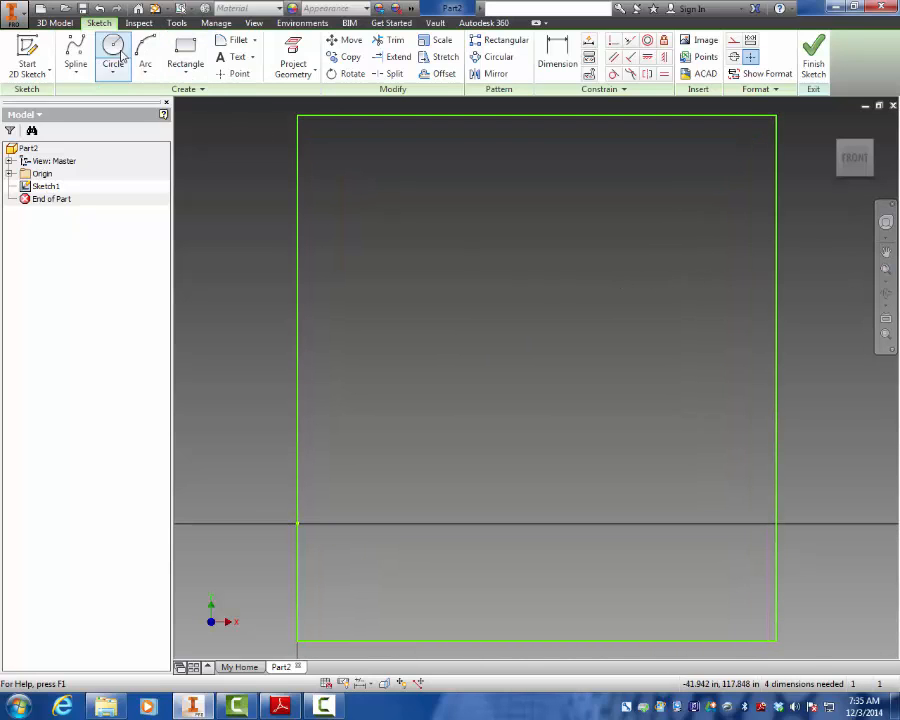
pyautogui.click(77, 74)
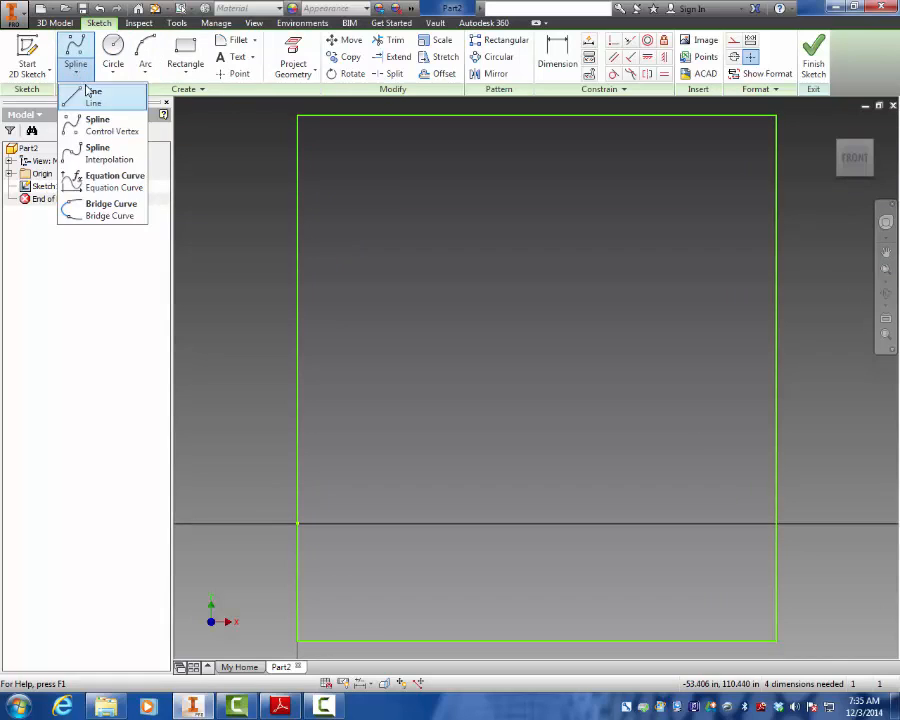
pyautogui.click(88, 90)
pyautogui.click(261, 212)
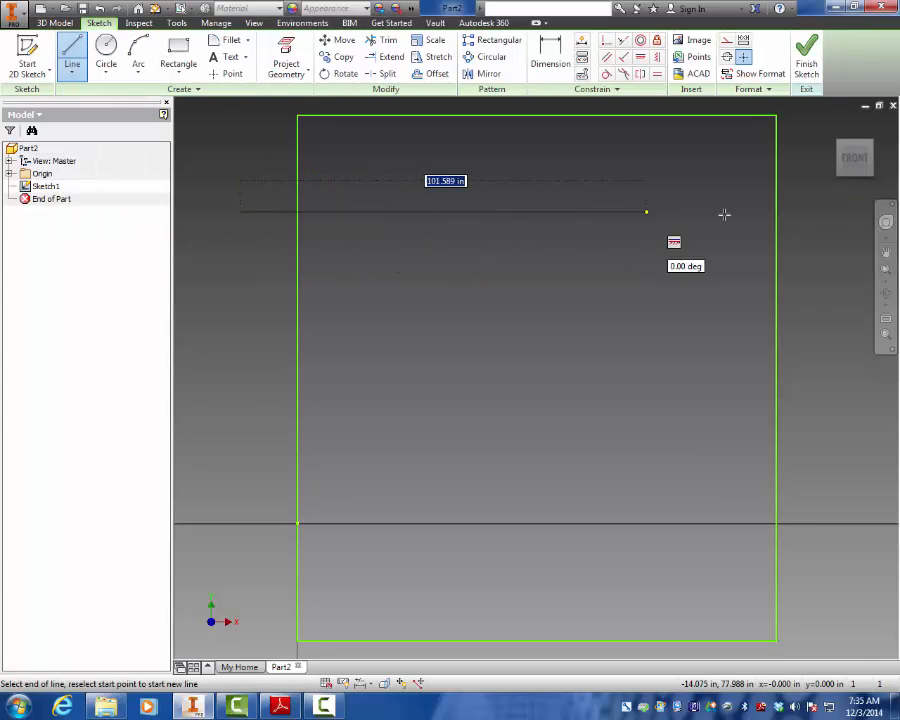
pyautogui.click(812, 213)
pyautogui.rightClick(812, 213)
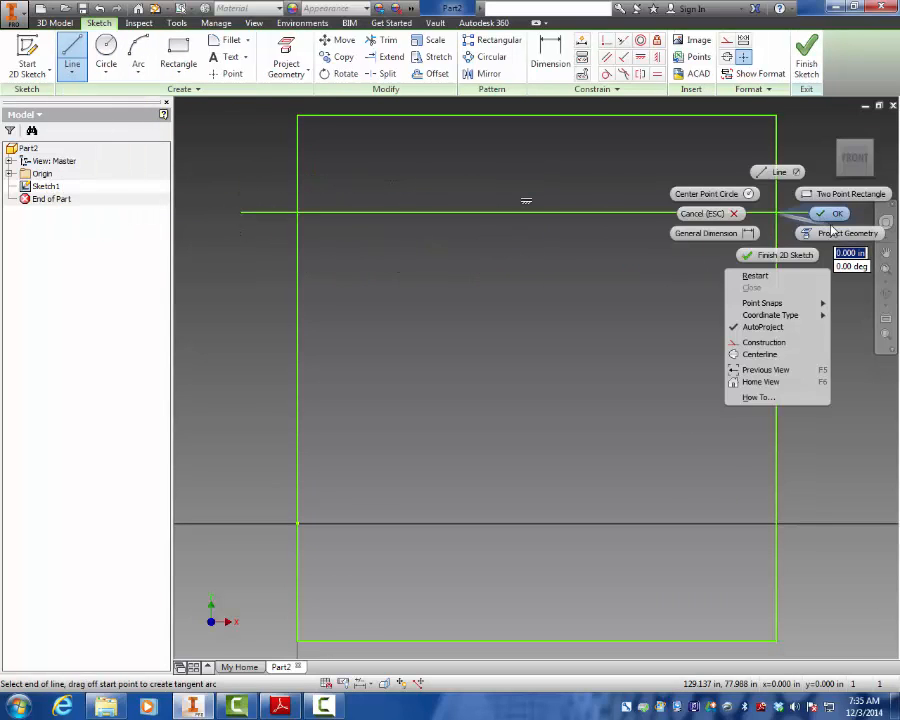
pyautogui.click(824, 214)
# Step: Draw a second horizontal line across the rectangle's lower part, slightly below the X axis and extending past both vertical sides
pyautogui.click(72, 53)
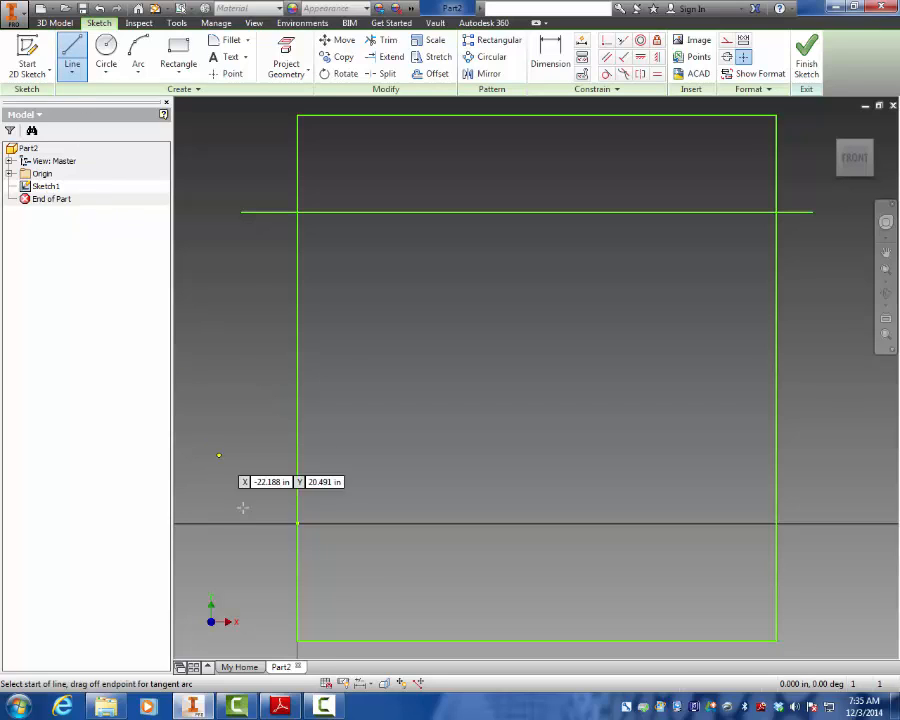
pyautogui.click(250, 551)
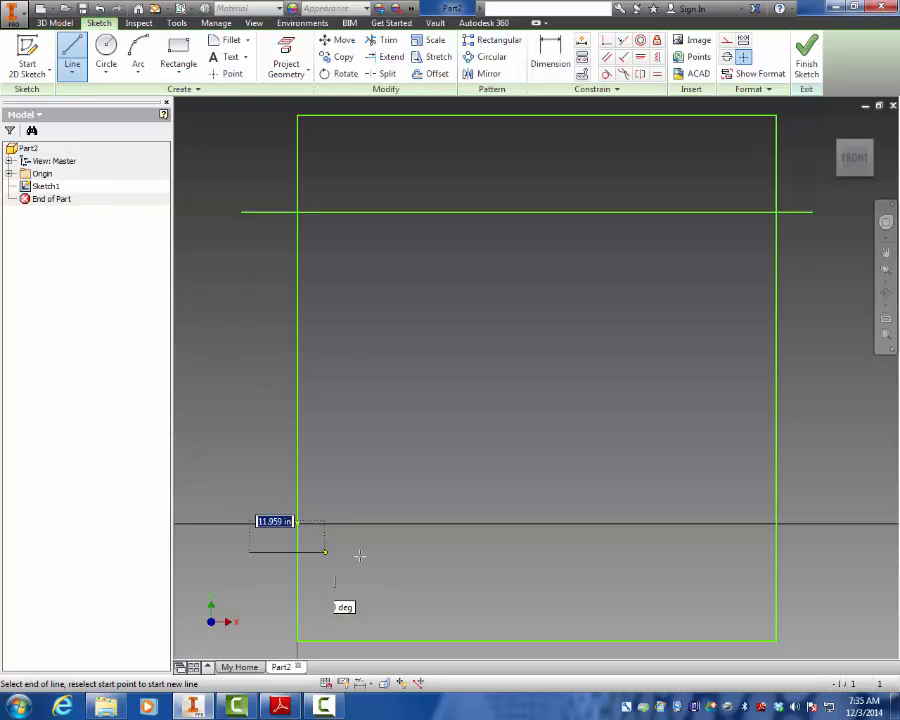
pyautogui.click(840, 551)
pyautogui.rightClick(782, 551)
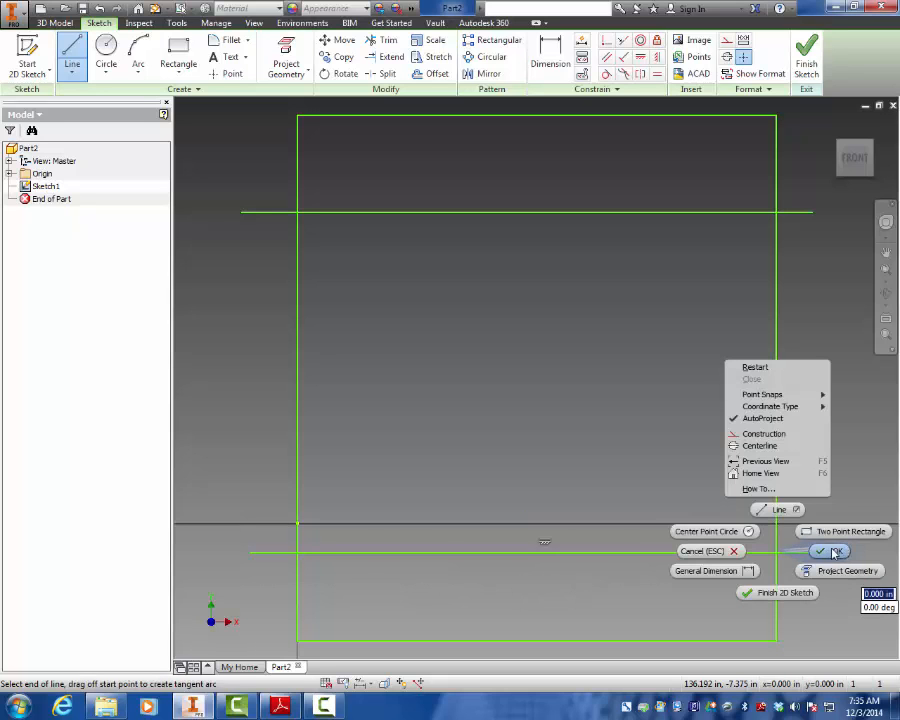
pyautogui.click(828, 552)
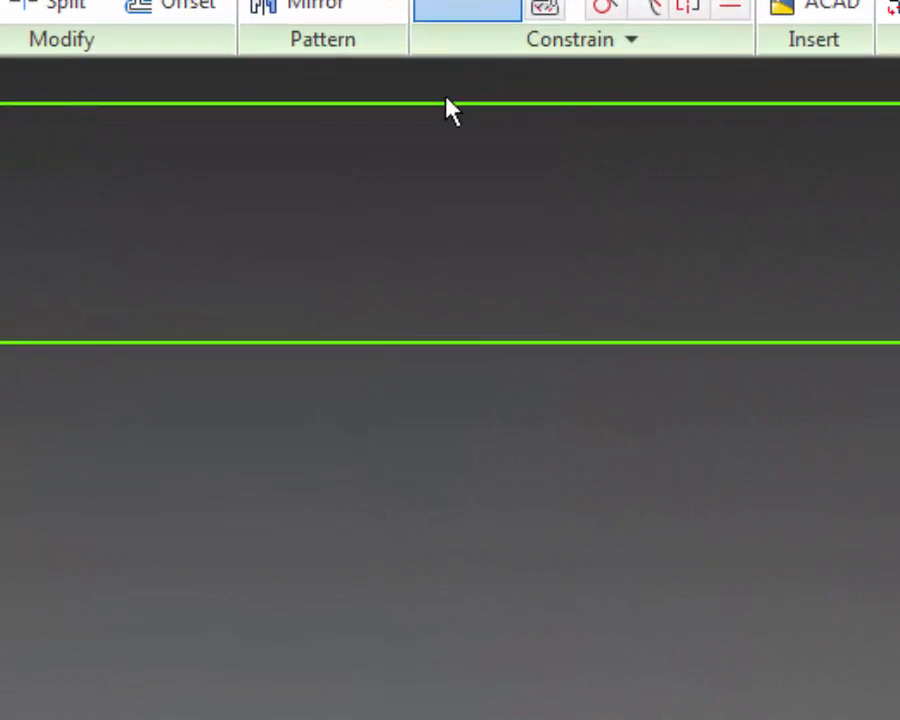
# Step: Dimension the distance between the rectangle's top edge and the upper horizontal line as 36 in
pyautogui.click(443, 104)
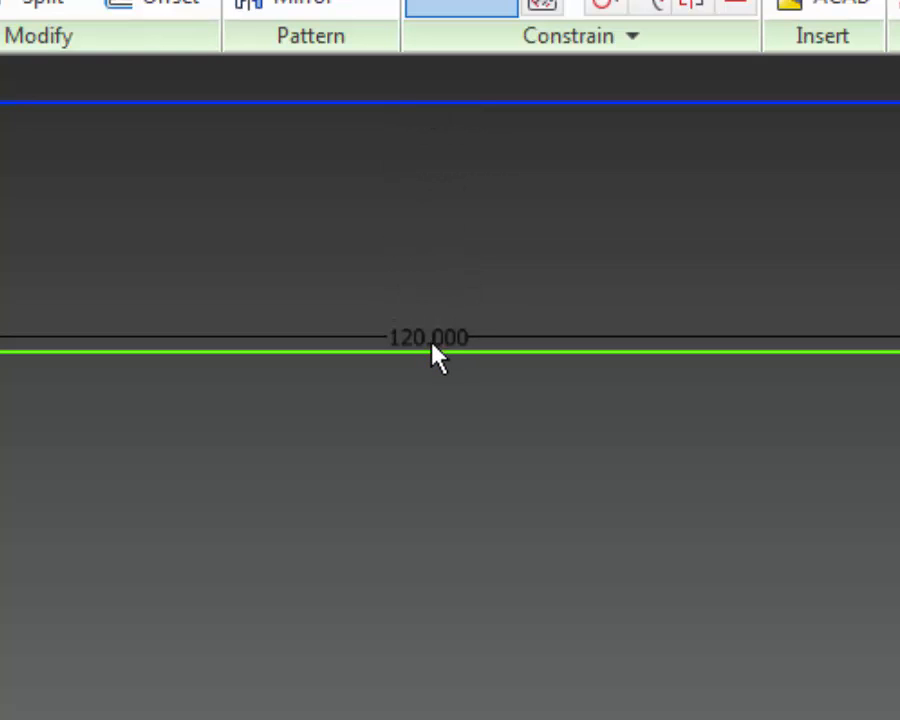
pyautogui.click(430, 352)
pyautogui.click(430, 250)
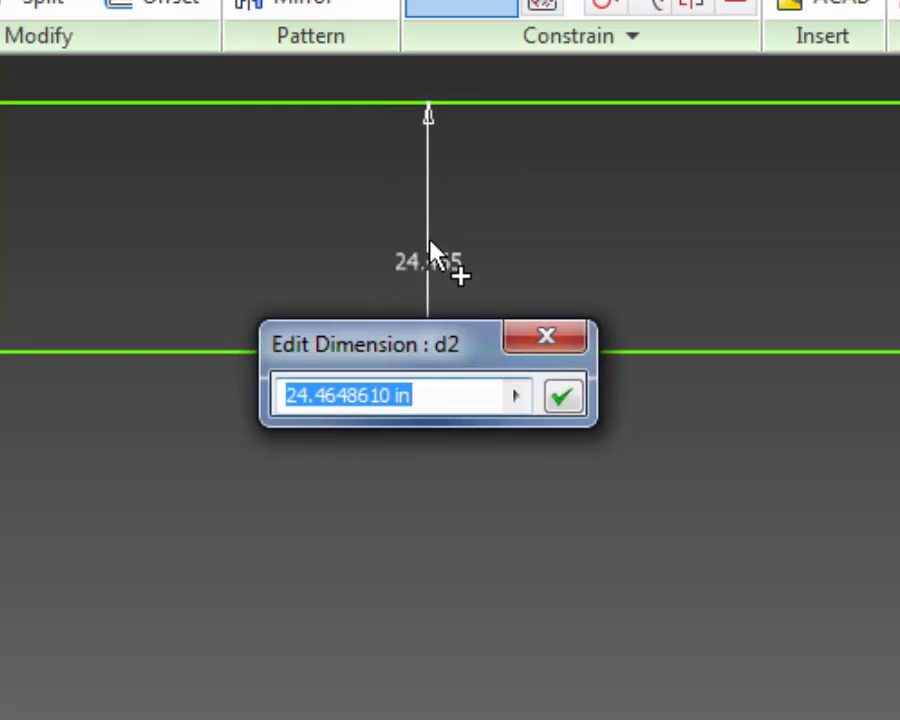
pyautogui.write('36')
pyautogui.press('Return')
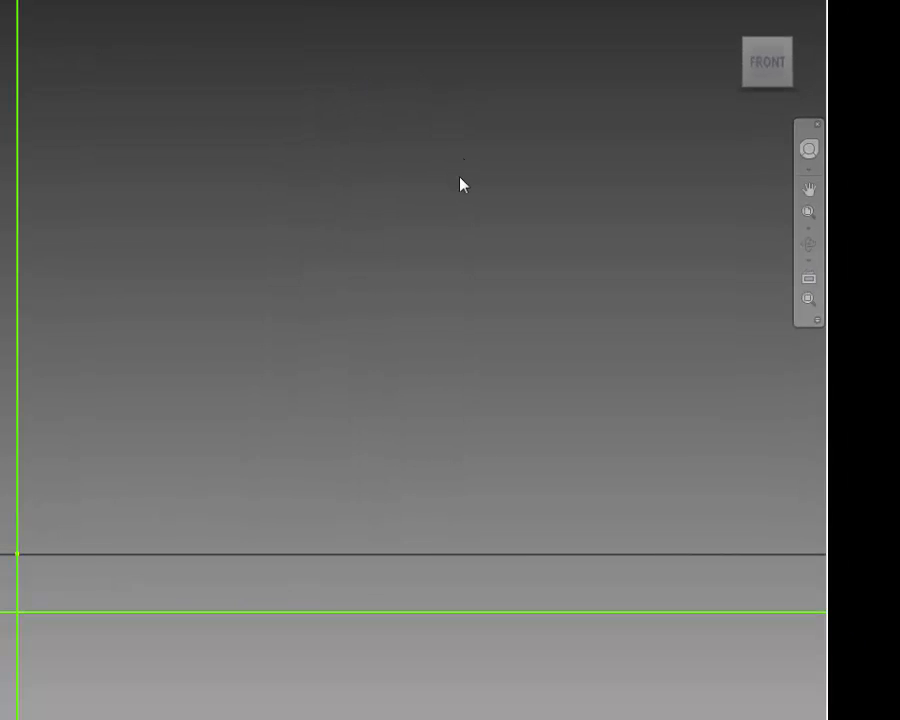
# Step: Dimension the distance between the rectangle's bottom edge and the lower horizontal line as 36 in, and end the dimensioning
pyautogui.moveTo(462, 184); pyautogui.dragTo(428, 16, button='middle')
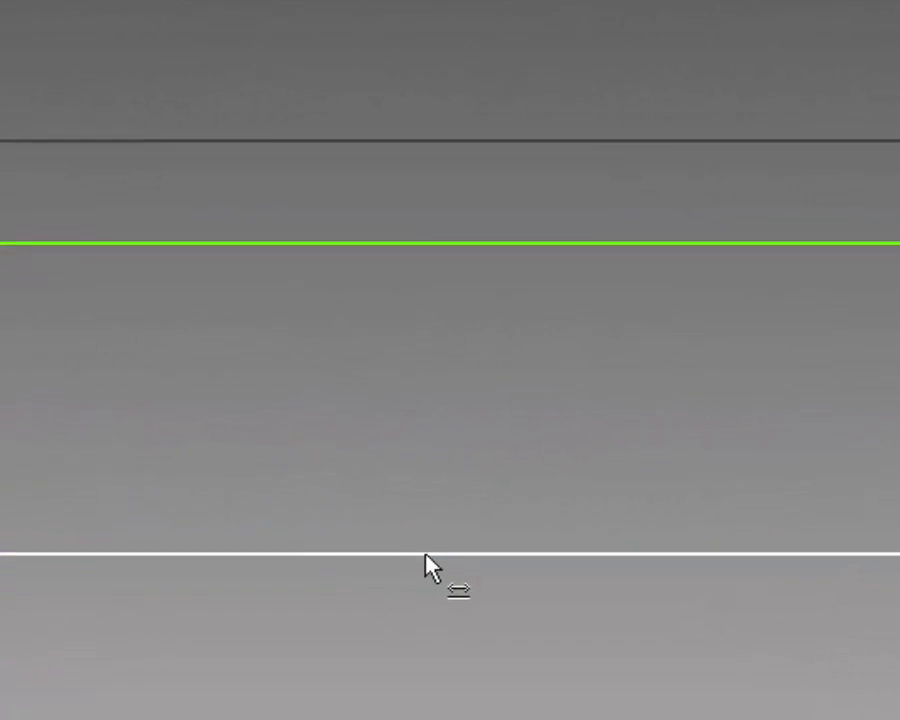
pyautogui.click(430, 556)
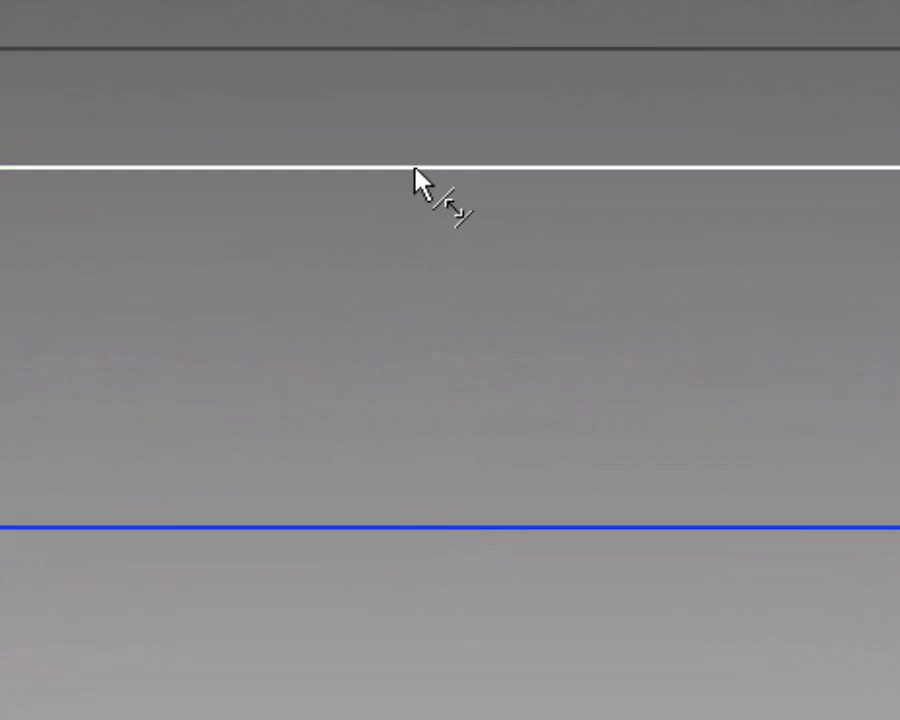
pyautogui.click(417, 246)
pyautogui.click(419, 302)
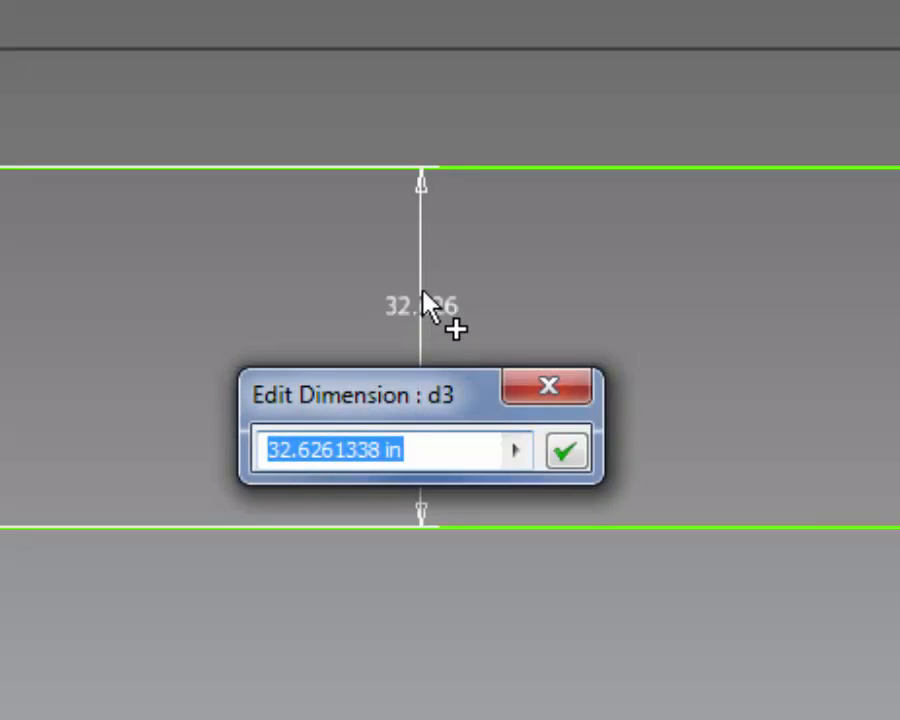
pyautogui.write('36')
pyautogui.press('Return')
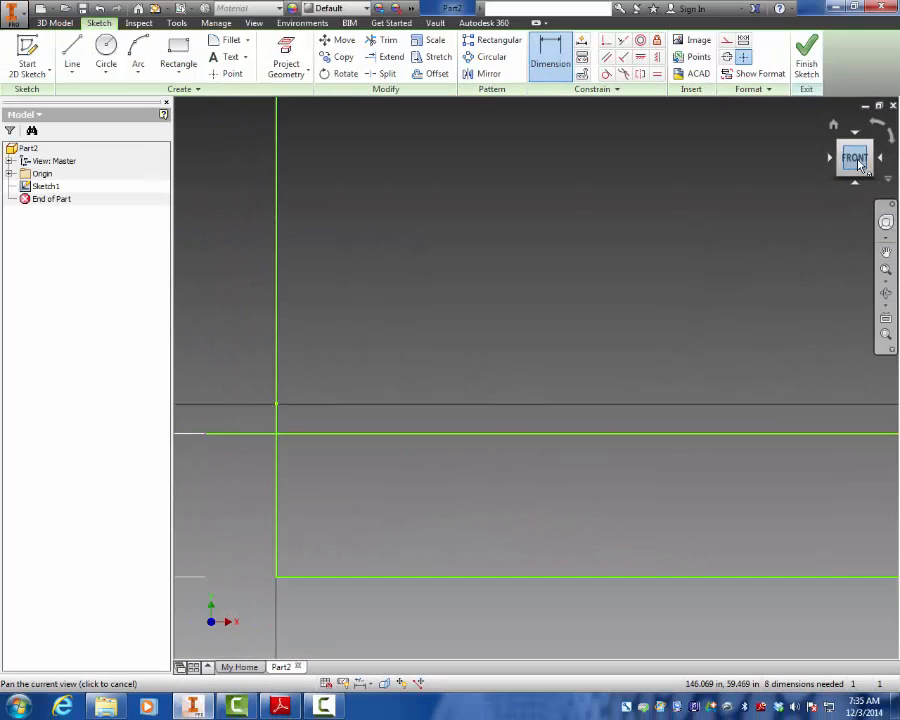
pyautogui.click(858, 165)
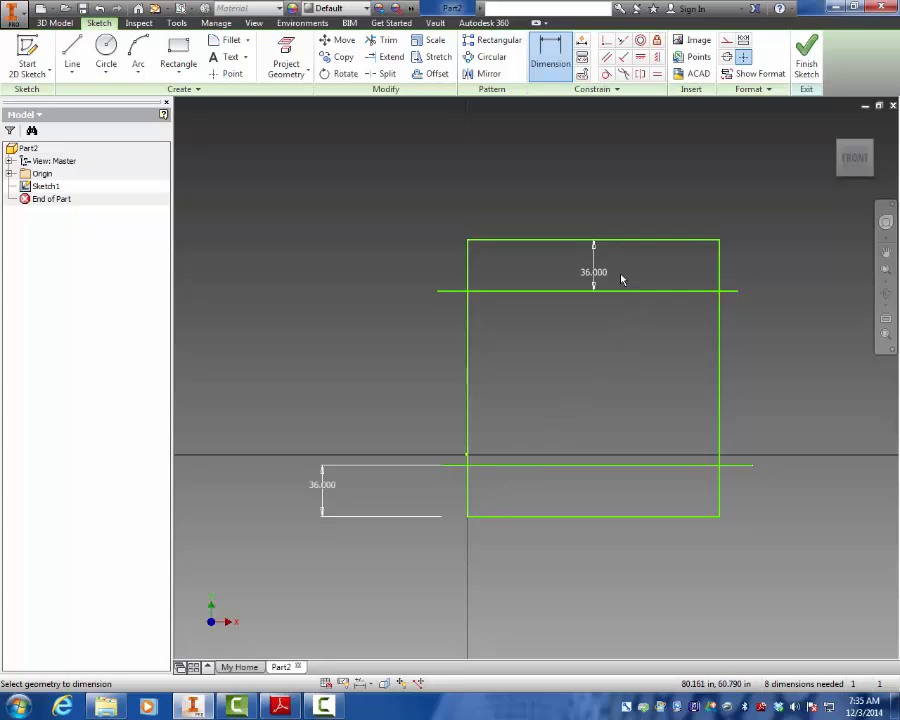
pyautogui.rightClick(552, 201)
pyautogui.click(492, 197)
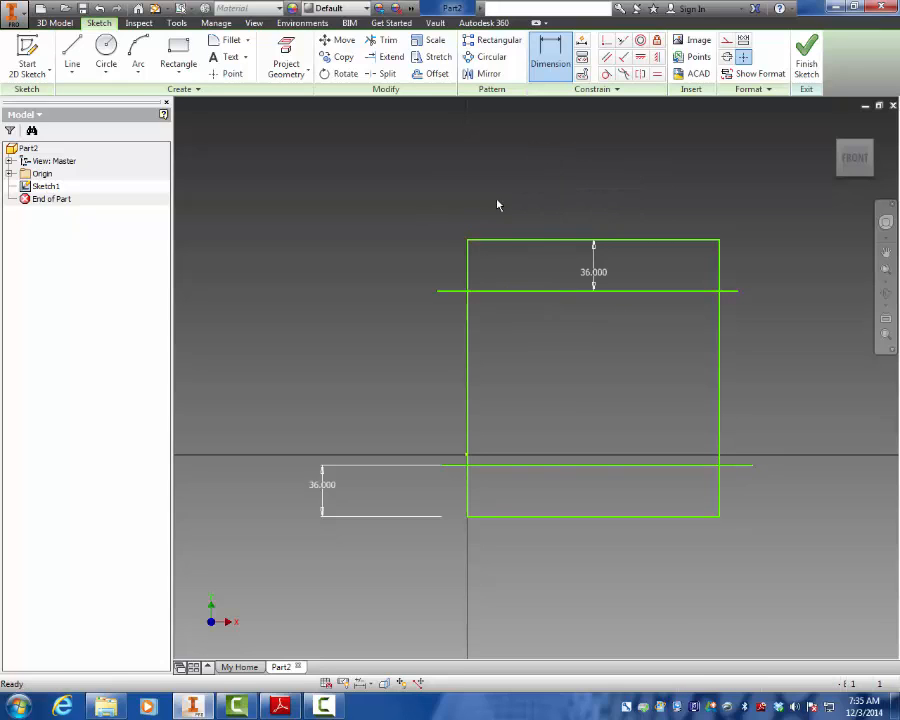
# Step: Delete the two 36 in dimensions that locate the upper and lower horizontal lines
pyautogui.rightClick(594, 278)
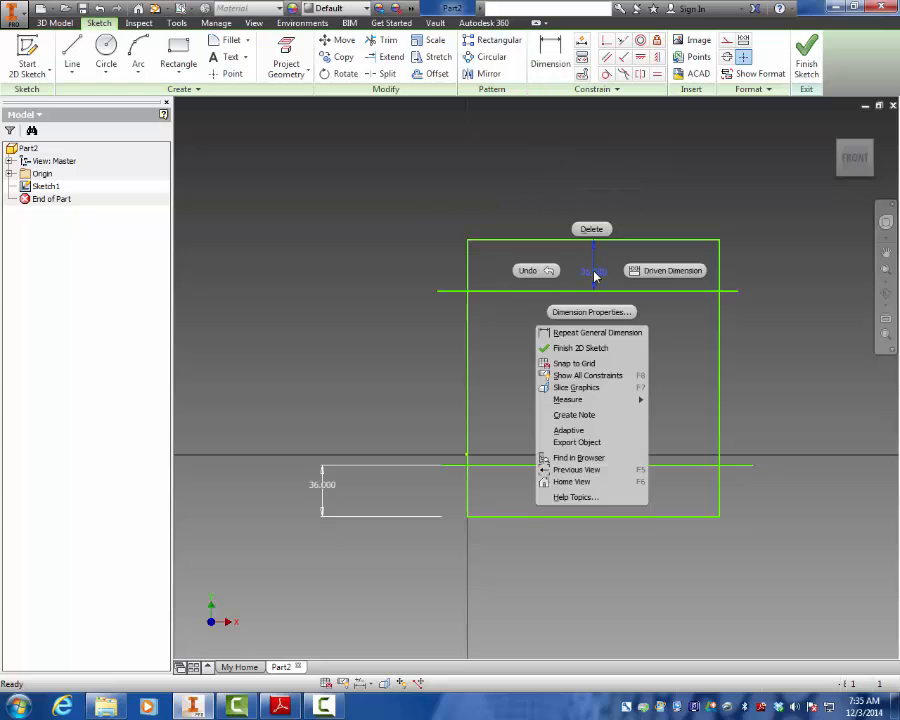
pyautogui.click(589, 229)
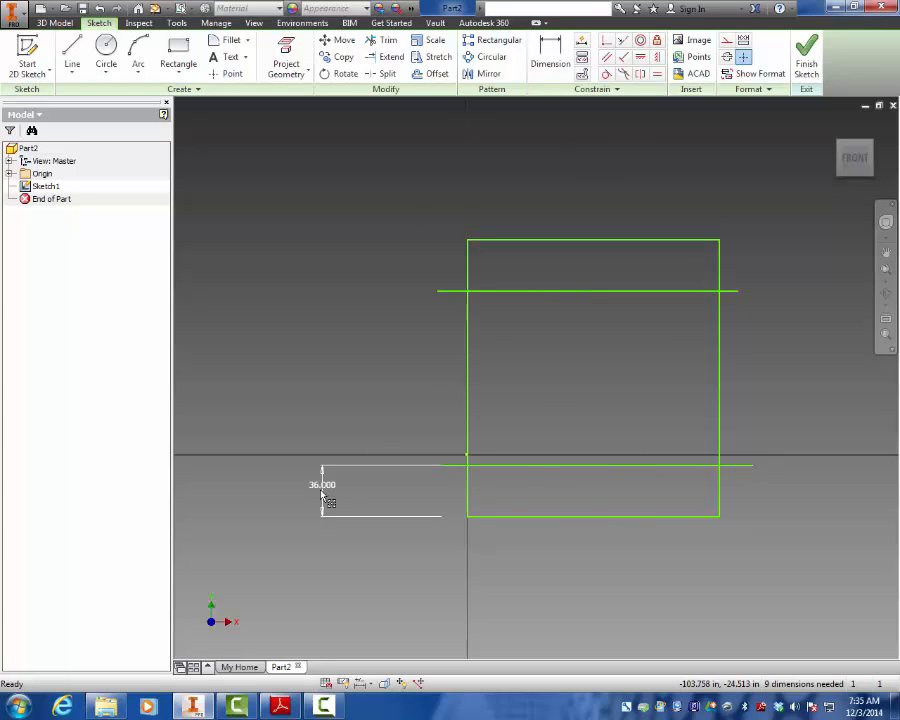
pyautogui.rightClick(322, 490)
pyautogui.click(320, 443)
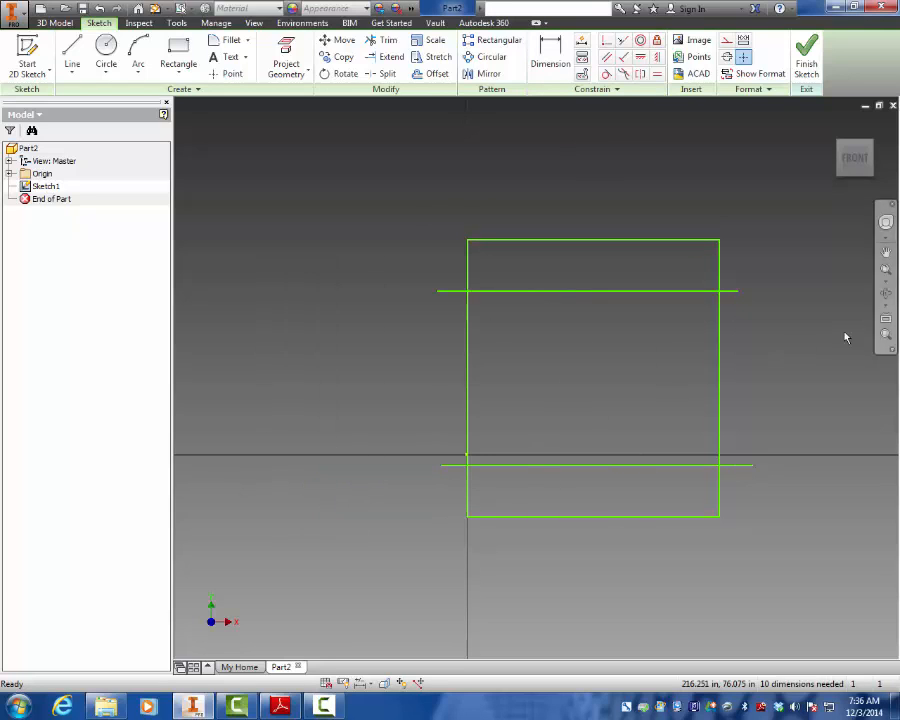
# Step: Trim away the middle portions of both vertical sides and the parts of both horizontal offset lines that lie inside the rectangle
pyautogui.click(886, 271)
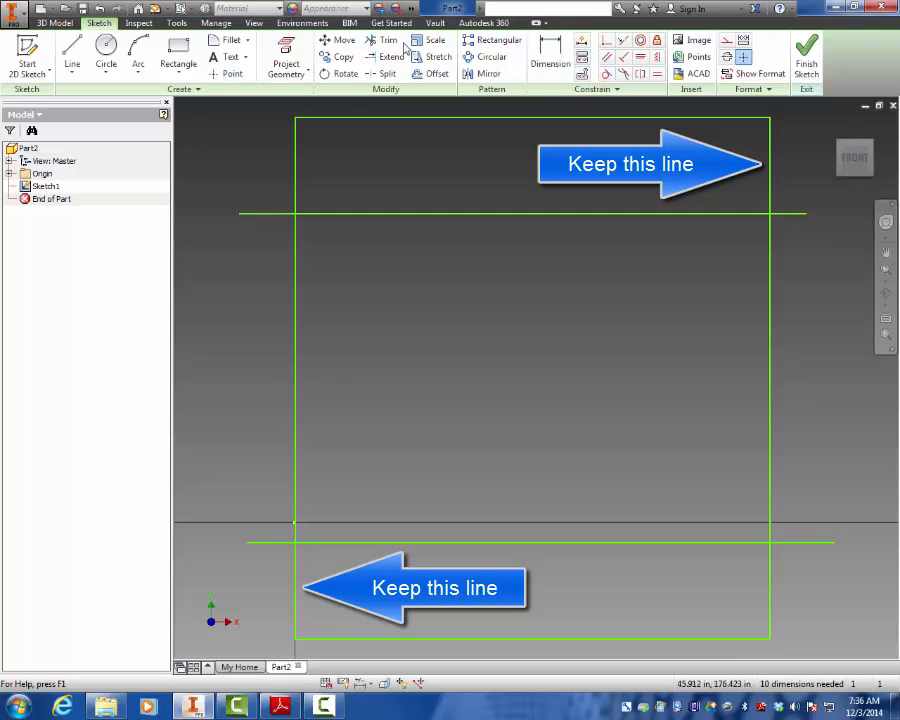
pyautogui.click(383, 40)
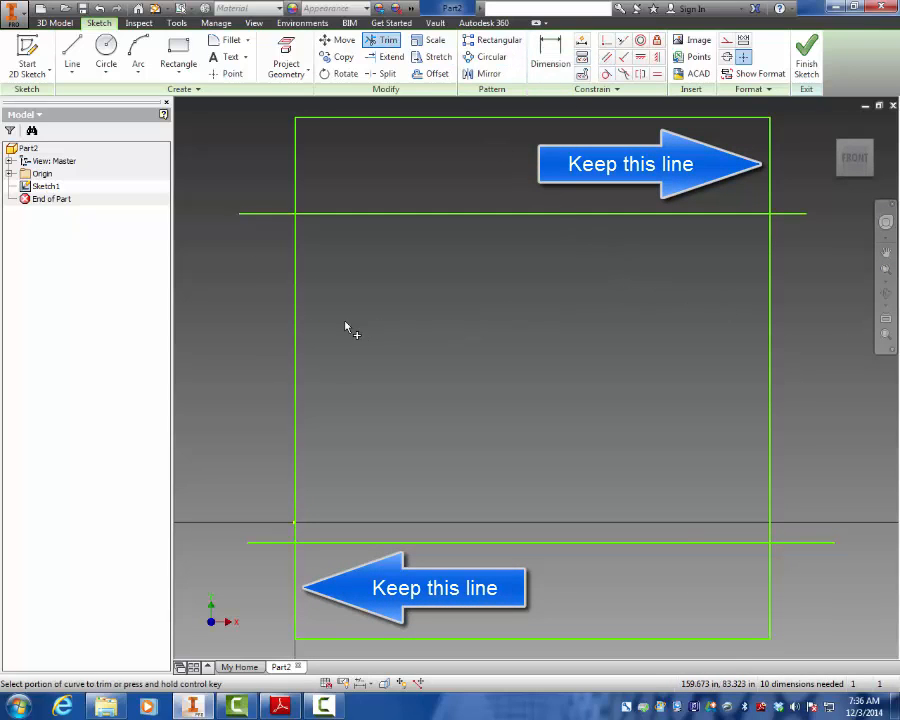
pyautogui.click(296, 352)
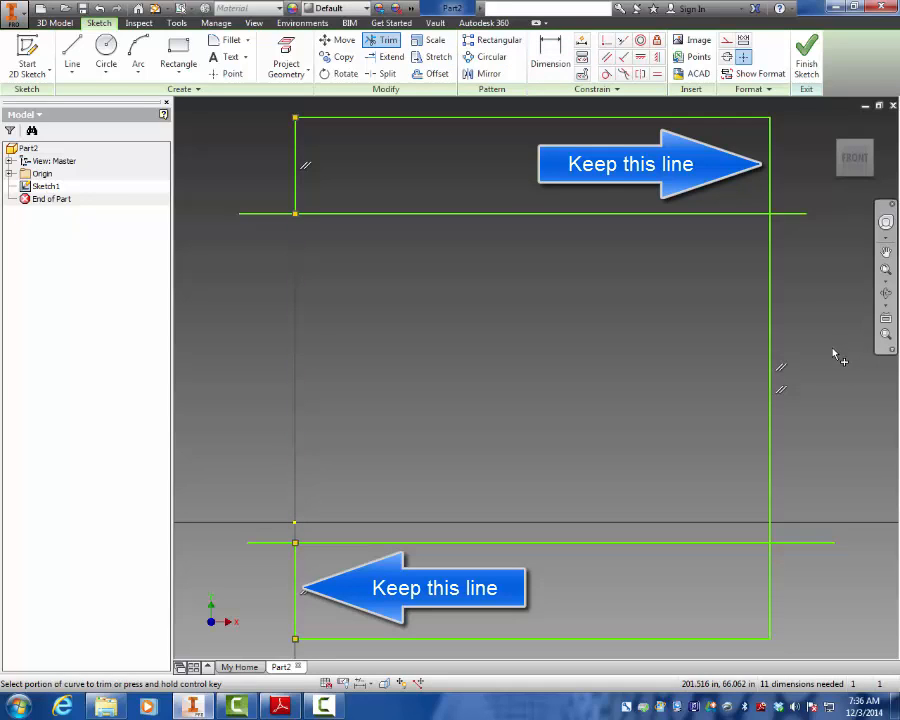
pyautogui.click(770, 360)
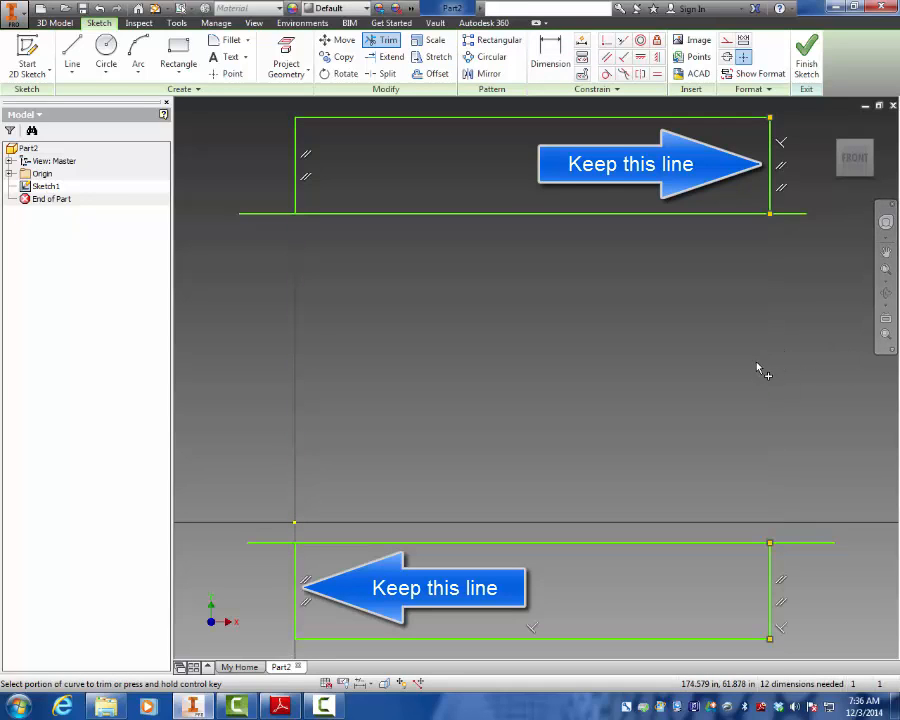
pyautogui.click(669, 544)
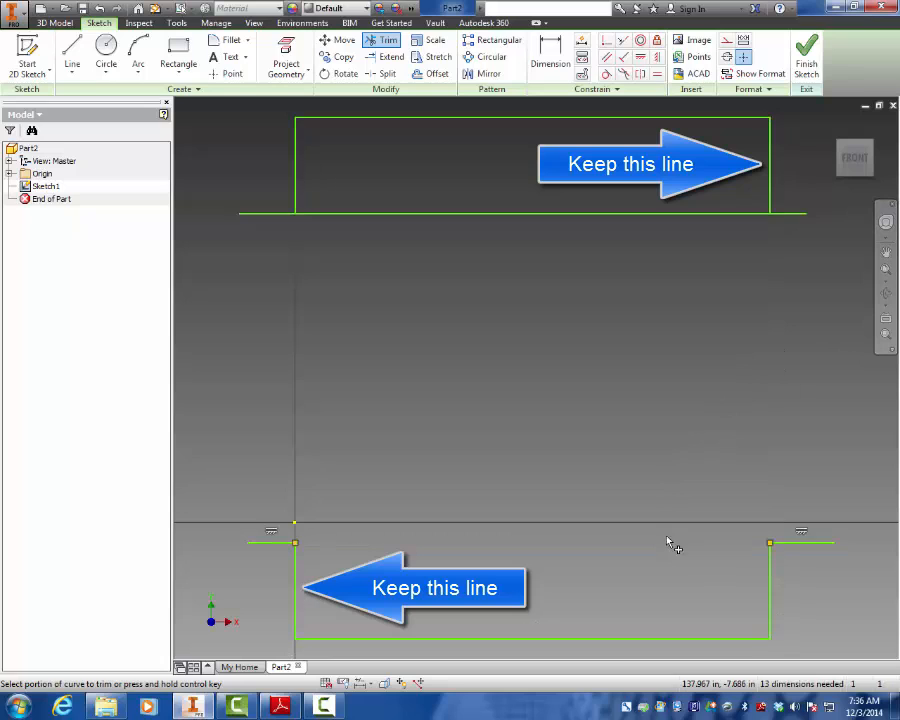
pyautogui.click(613, 214)
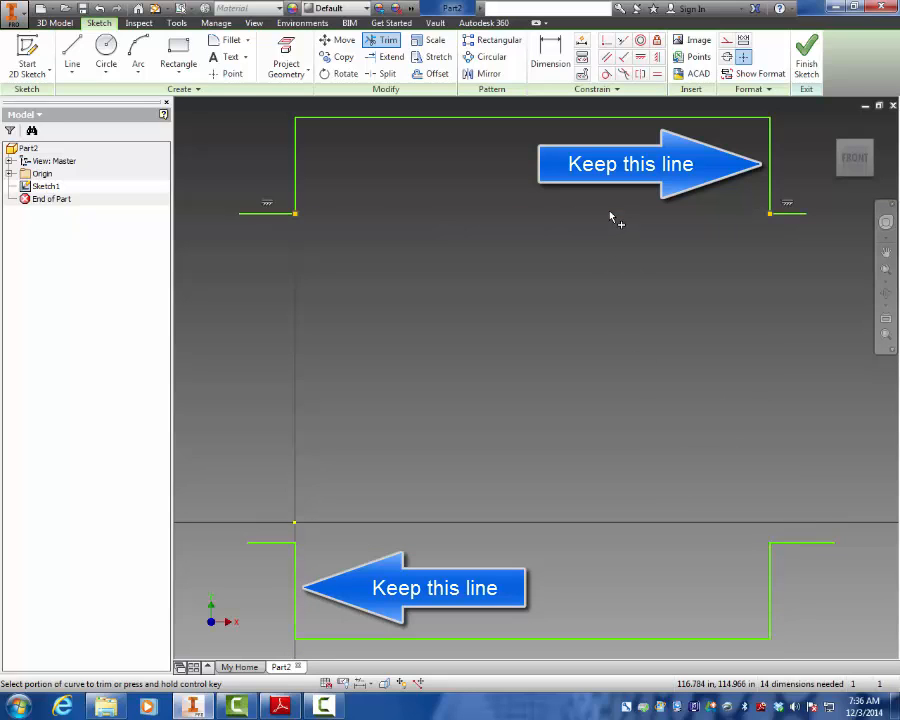
# Step: Trim the remaining horizontal edges, stubs and vertical pieces, keeping only the lower-left and upper-right vertical segments, and end trimming
pyautogui.click(598, 119)
pyautogui.click(295, 158)
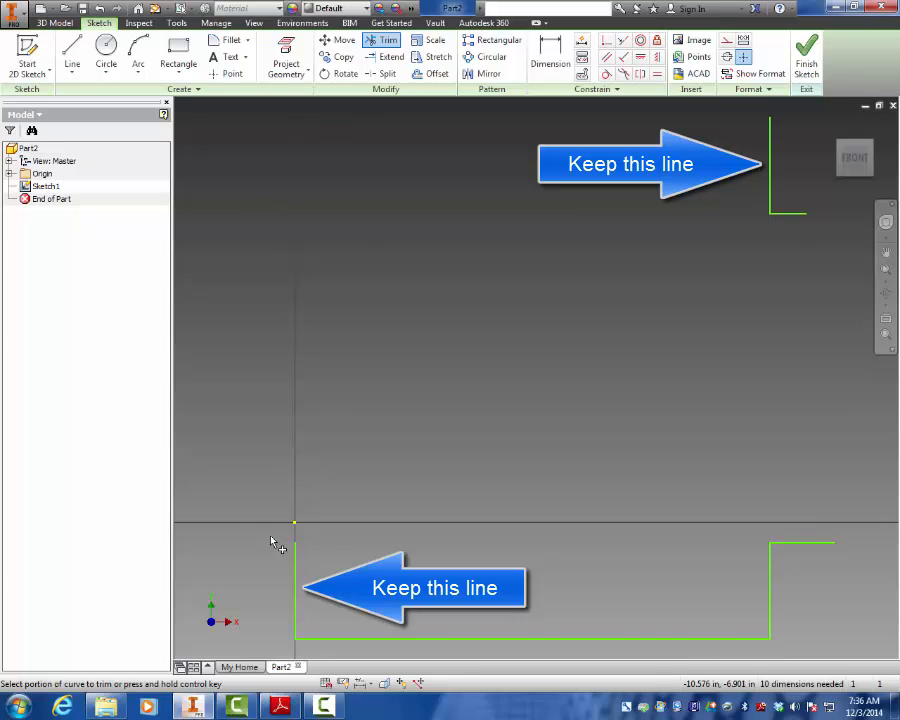
pyautogui.click(466, 638)
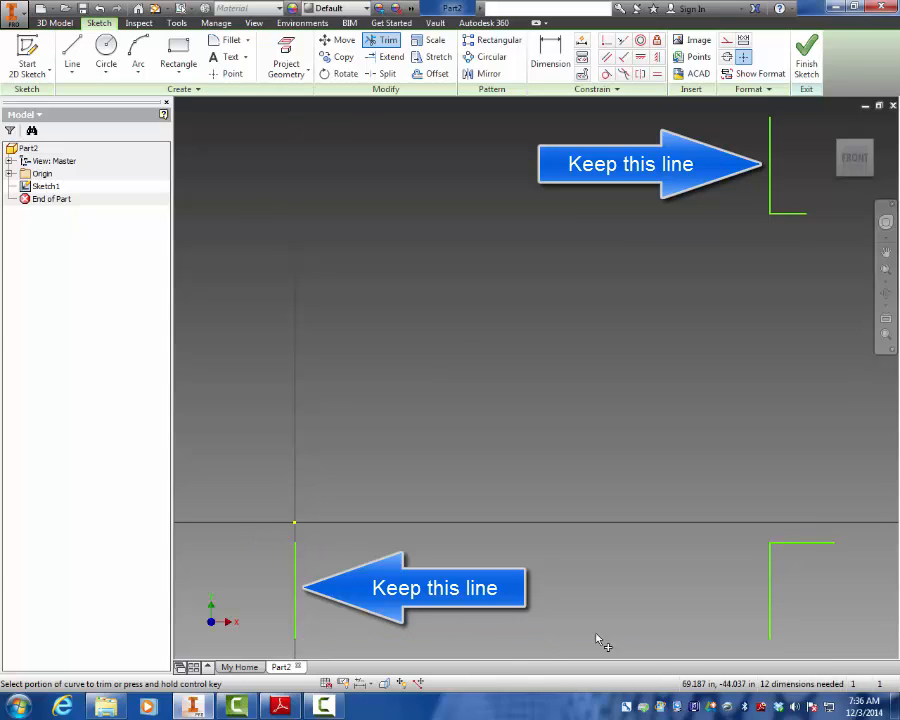
pyautogui.click(772, 583)
pyautogui.click(795, 544)
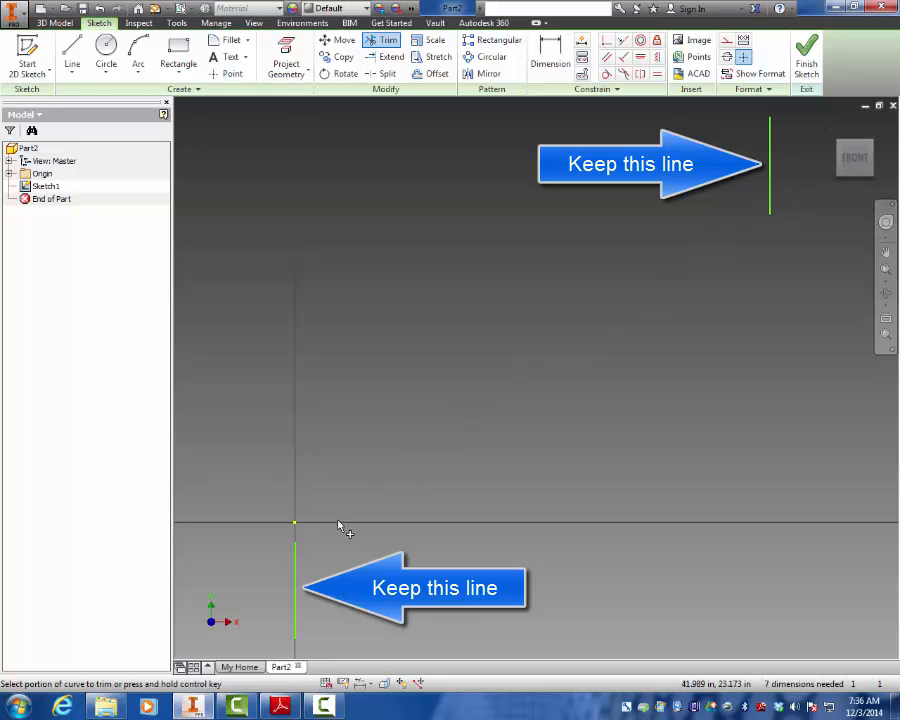
pyautogui.rightClick(418, 327)
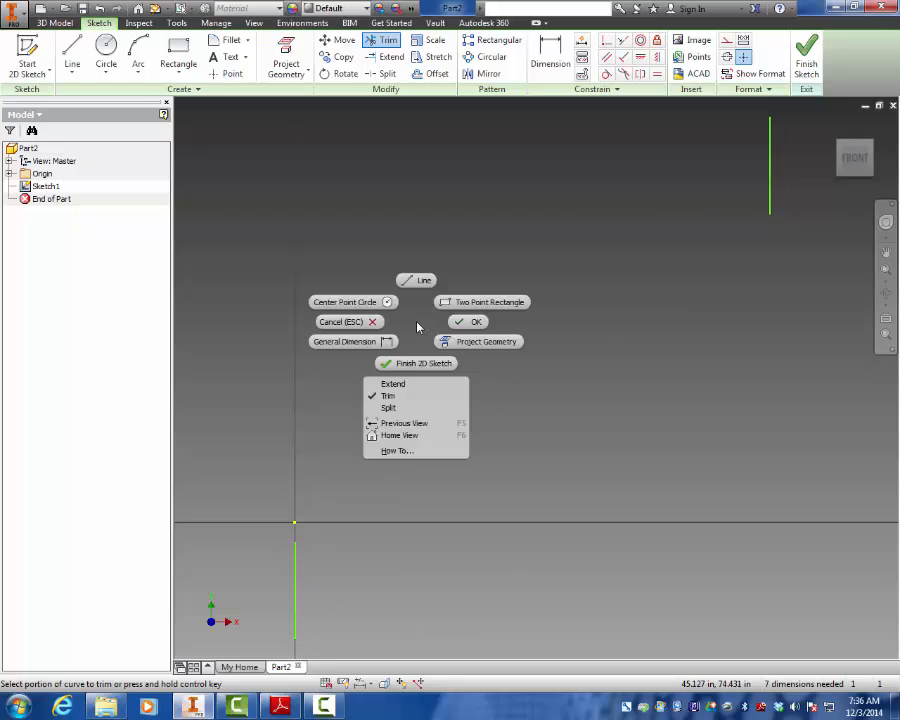
pyautogui.click(376, 326)
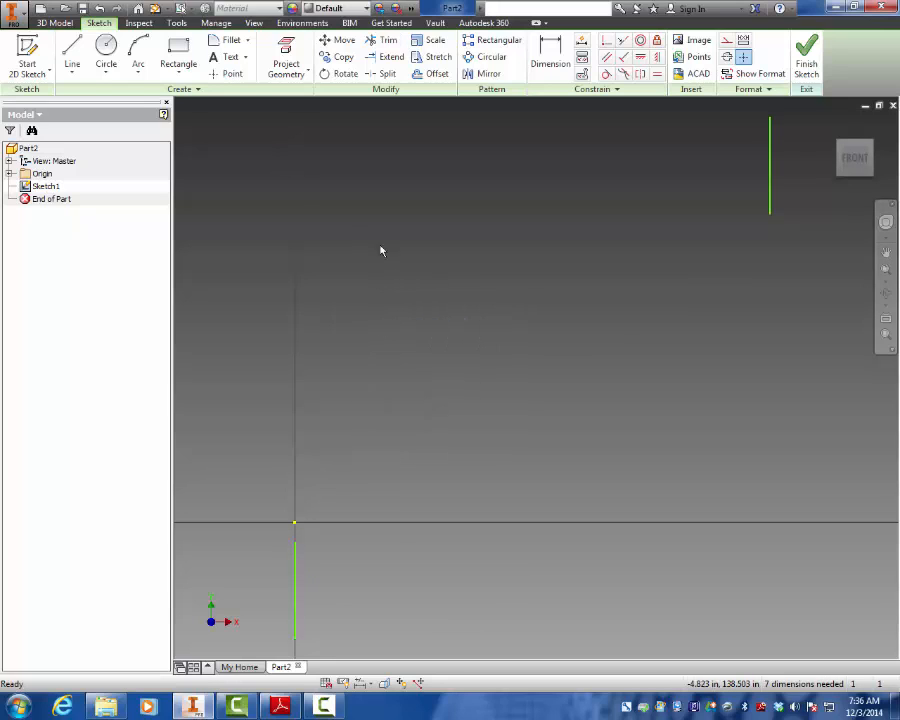
# Step: Draw an 18 in horizontal line to the right from the bottom end of the lower-left vertical segment
pyautogui.moveTo(438, 329)
pyautogui.mouseDown(button='middle')
pyautogui.moveTo(474, 249)
pyautogui.moveTo(547, 163)
pyautogui.mouseUp(button='middle')
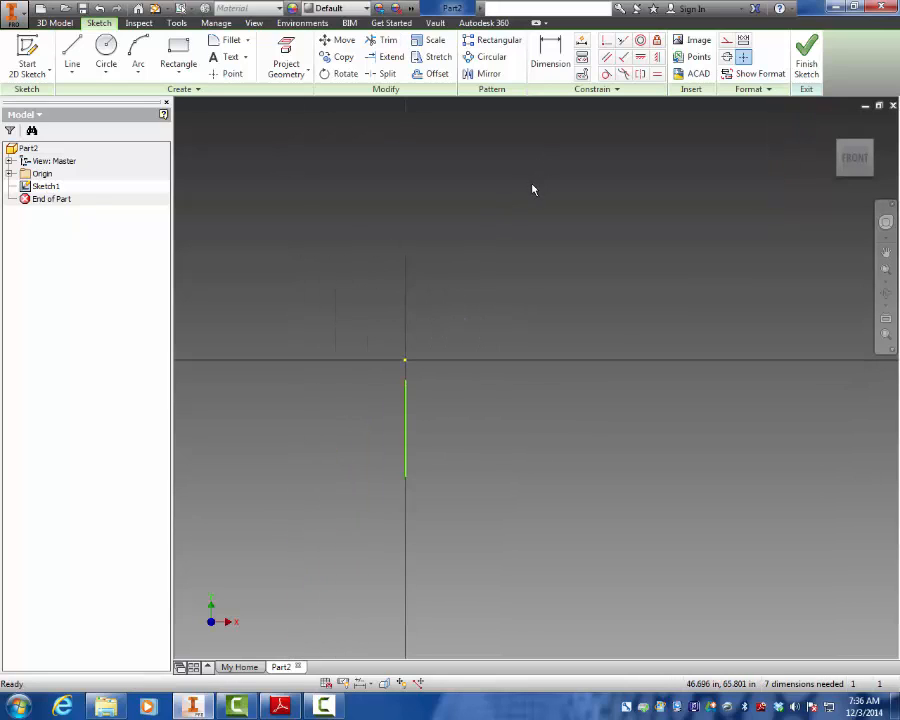
pyautogui.scroll(-3, 532, 189)
pyautogui.moveTo(522, 220); pyautogui.dragTo(620, 76, button='middle')
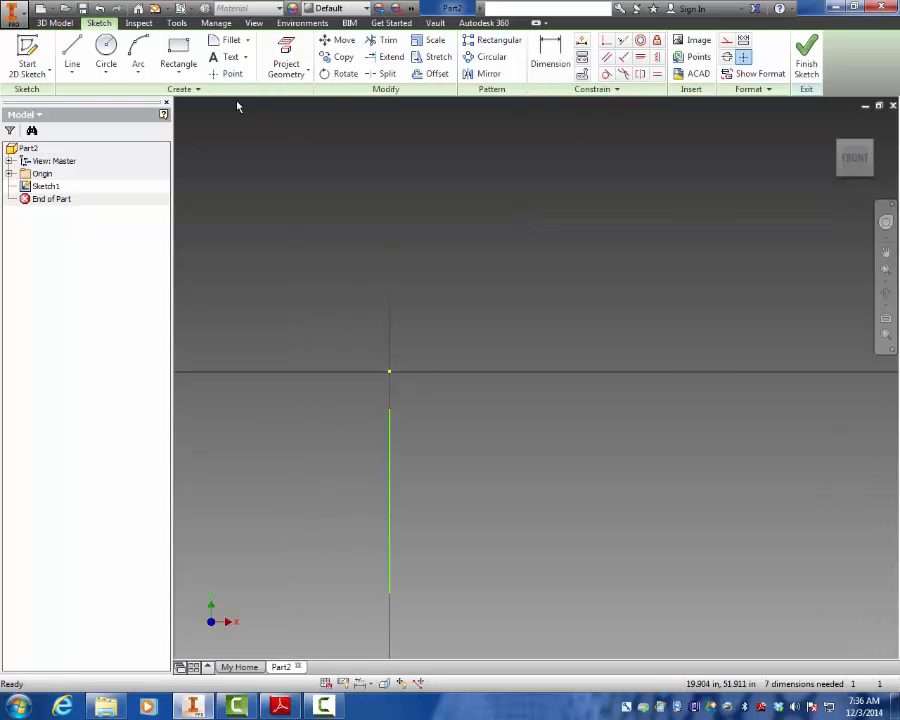
pyautogui.click(72, 55)
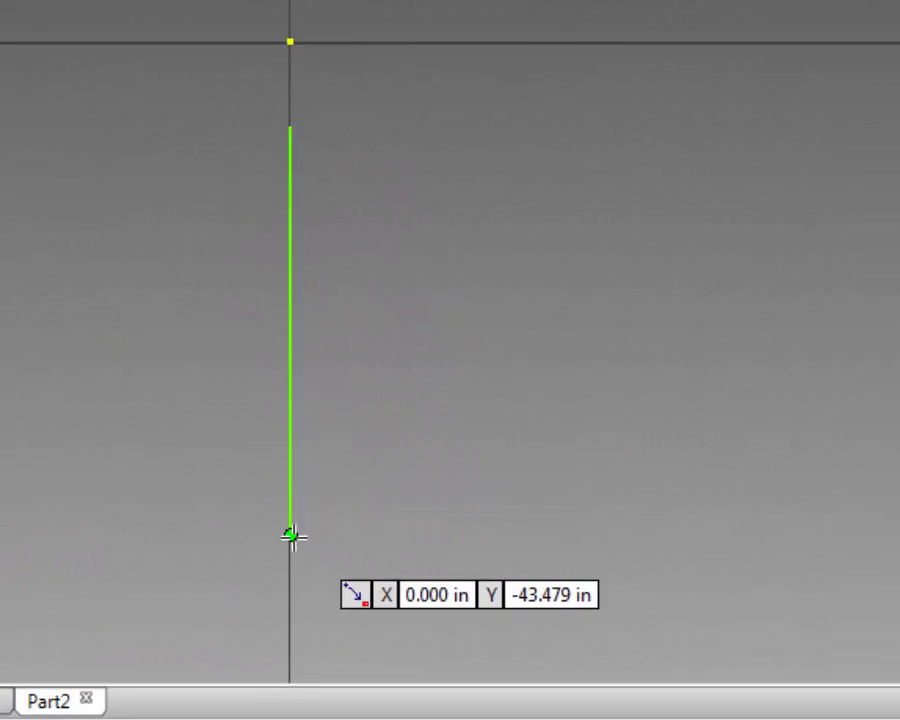
pyautogui.click(291, 536)
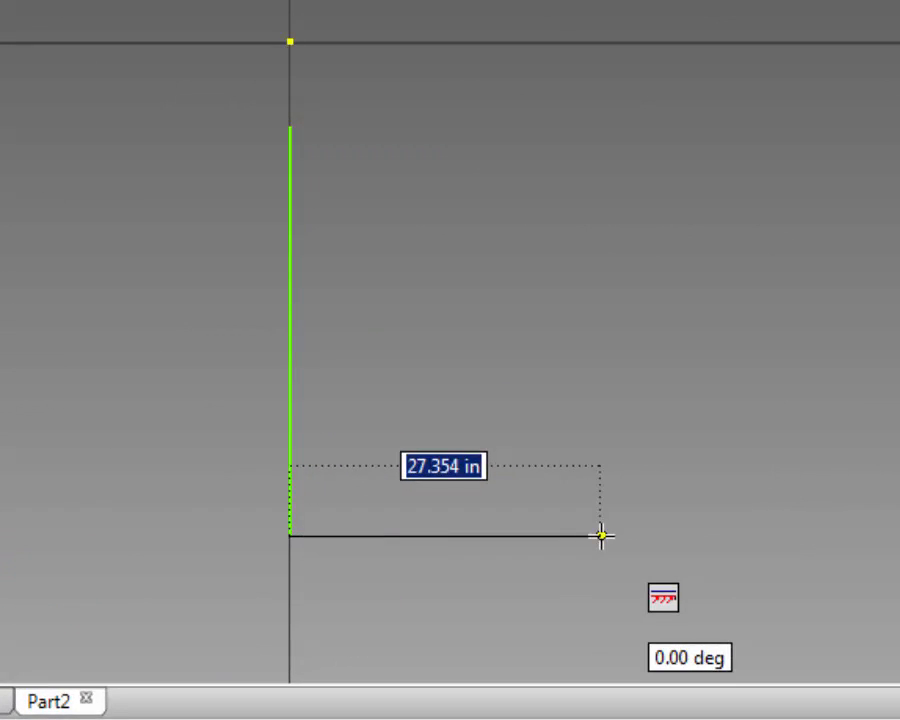
pyautogui.write('18')
pyautogui.press('Return')
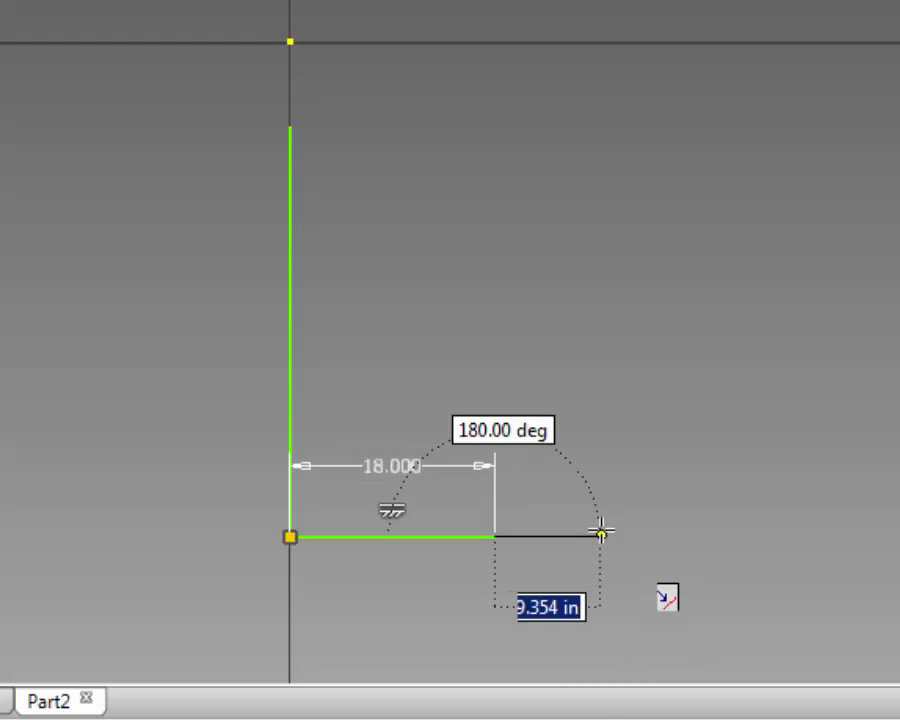
pyautogui.rightClick(588, 472)
pyautogui.click(675, 486)
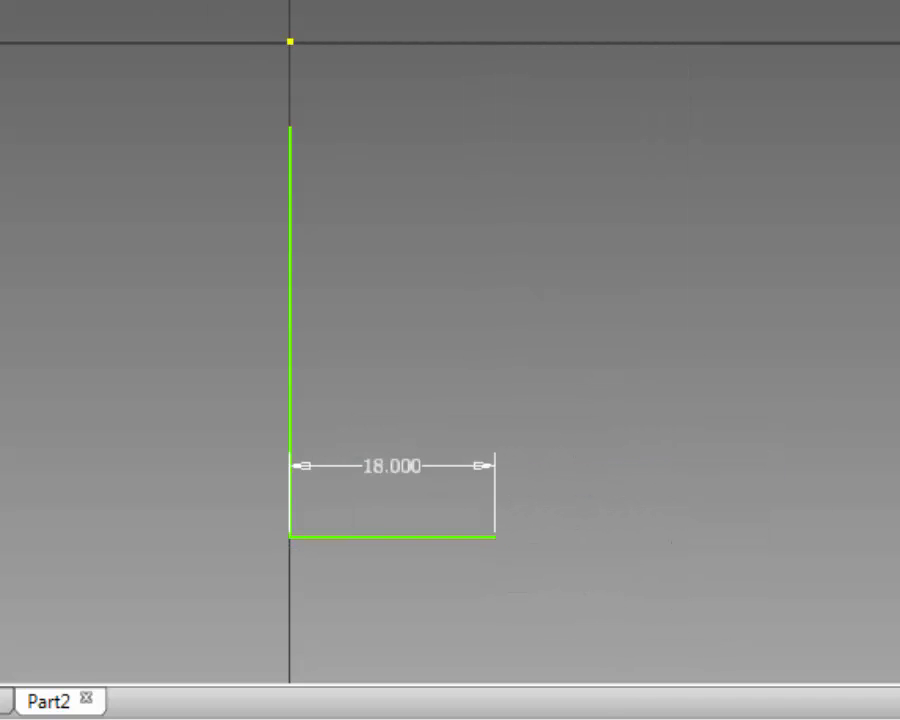
# Step: Draw a matching 18 in horizontal line to the right from the top end of the lower-left vertical segment
pyautogui.click(289, 128)
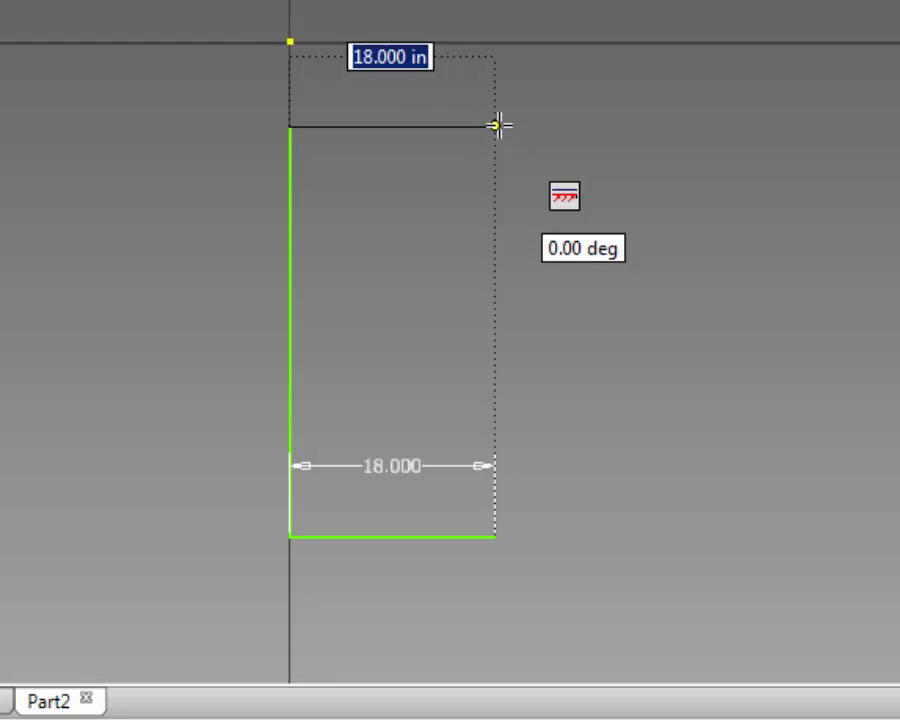
pyautogui.click(497, 126)
pyautogui.rightClick(503, 127)
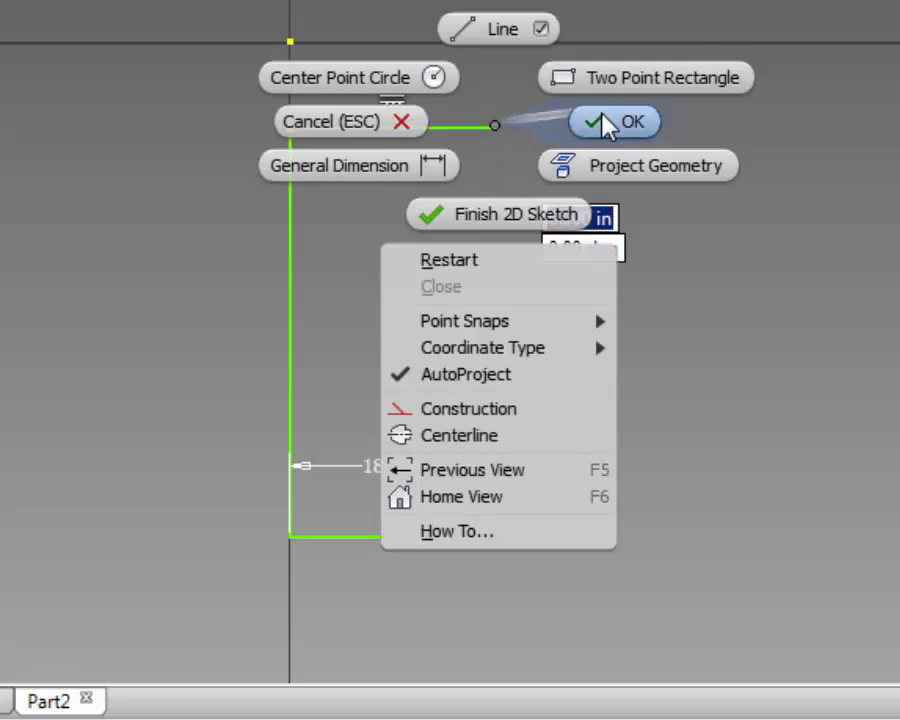
pyautogui.click(600, 120)
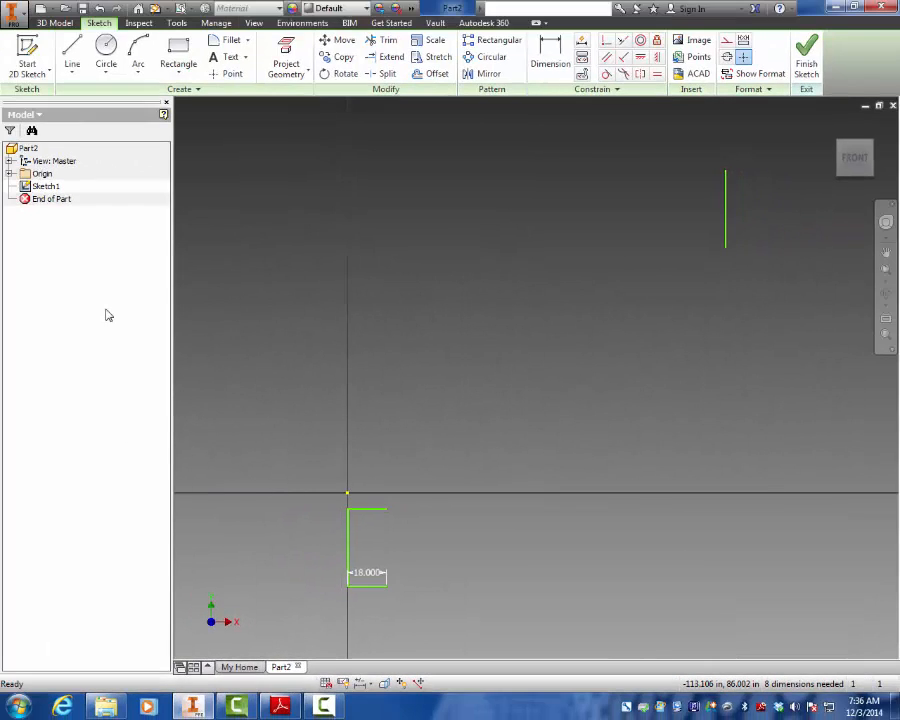
# Step: Delete the 18 in dimension from the lower short horizontal line
pyautogui.rightClick(304, 530)
pyautogui.click(390, 569)
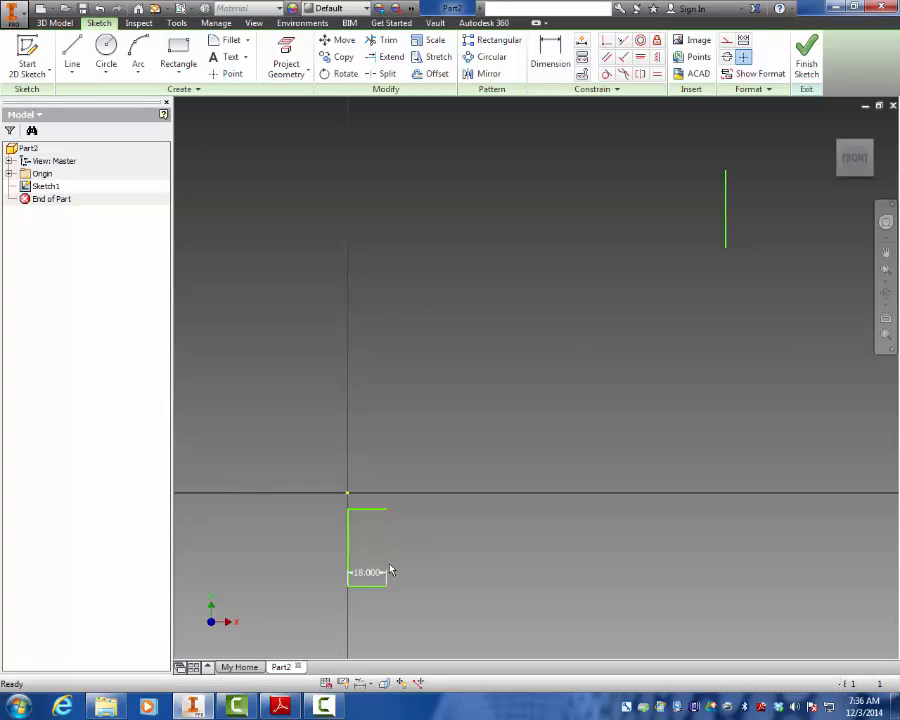
pyautogui.rightClick(368, 571)
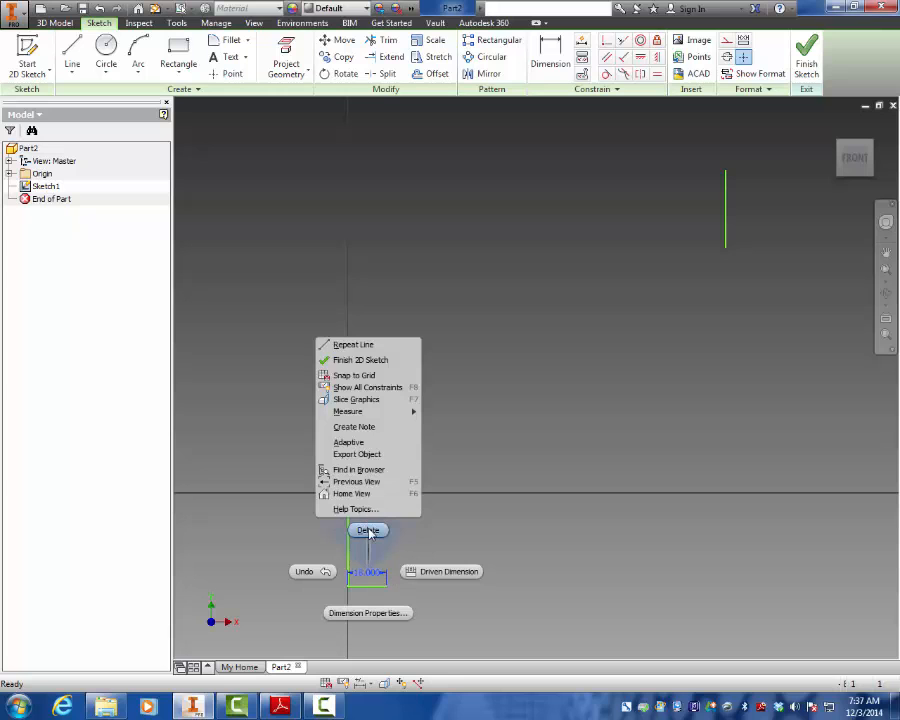
pyautogui.click(367, 530)
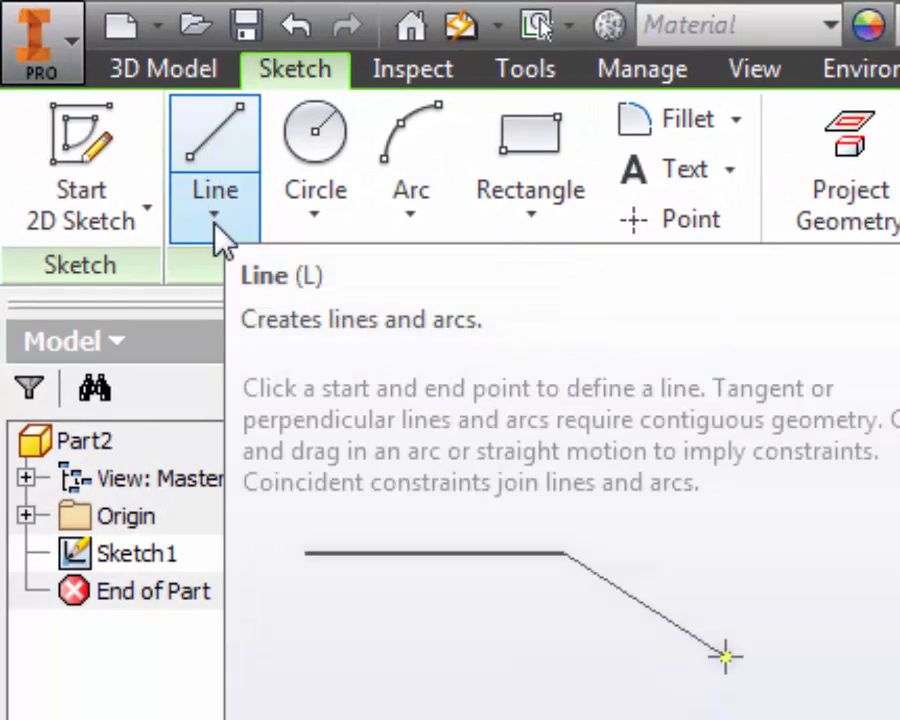
# Step: Draw a control vertex spline from the upper short line's free end through two intermediate vertices to the top of the upper-right vertical segment
pyautogui.click(214, 216)
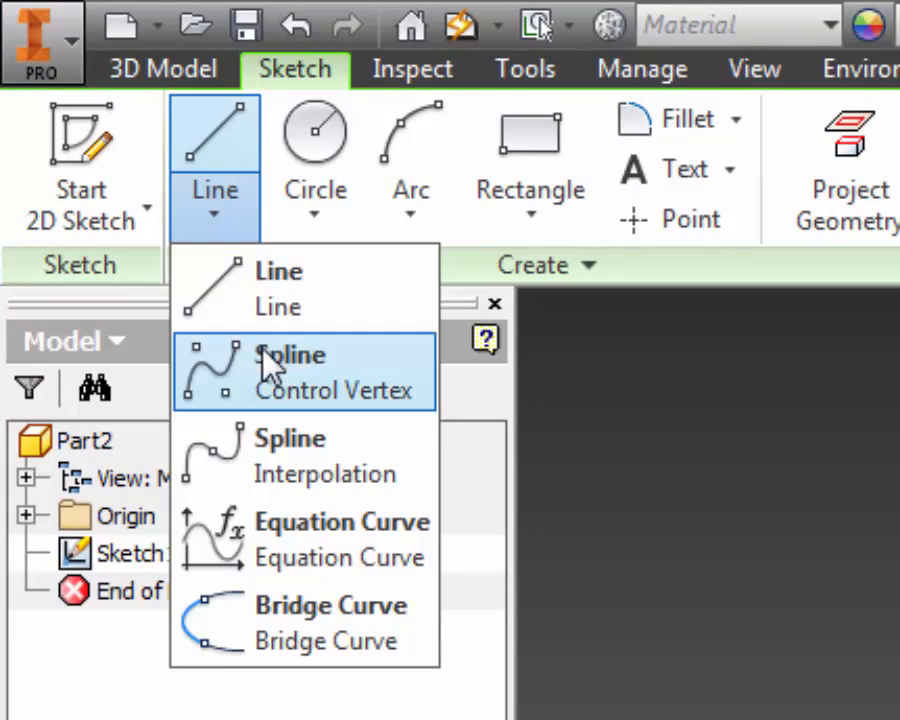
pyautogui.click(264, 366)
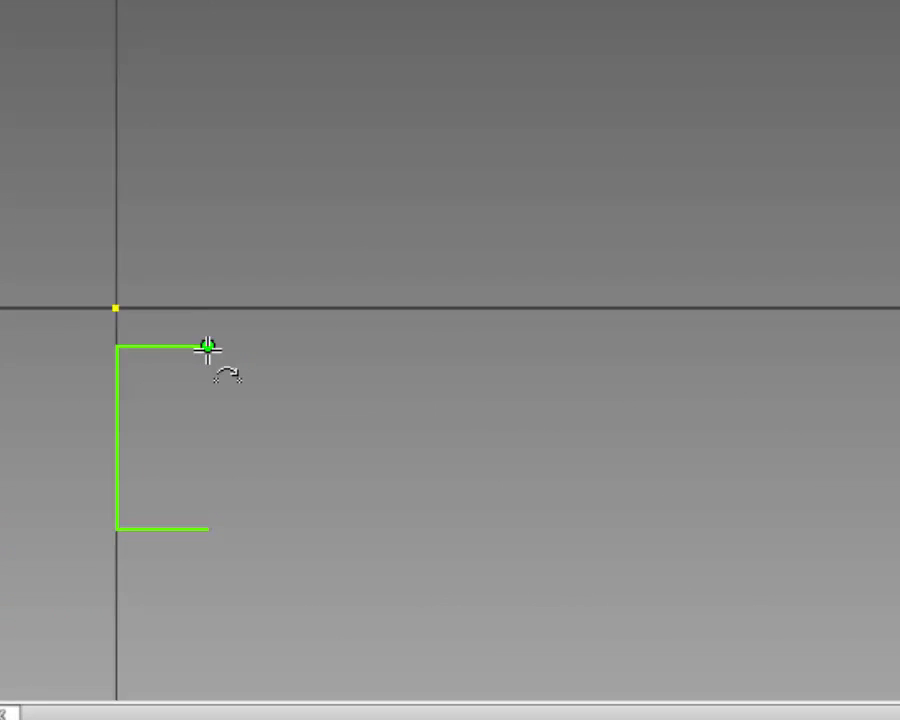
pyautogui.click(207, 347)
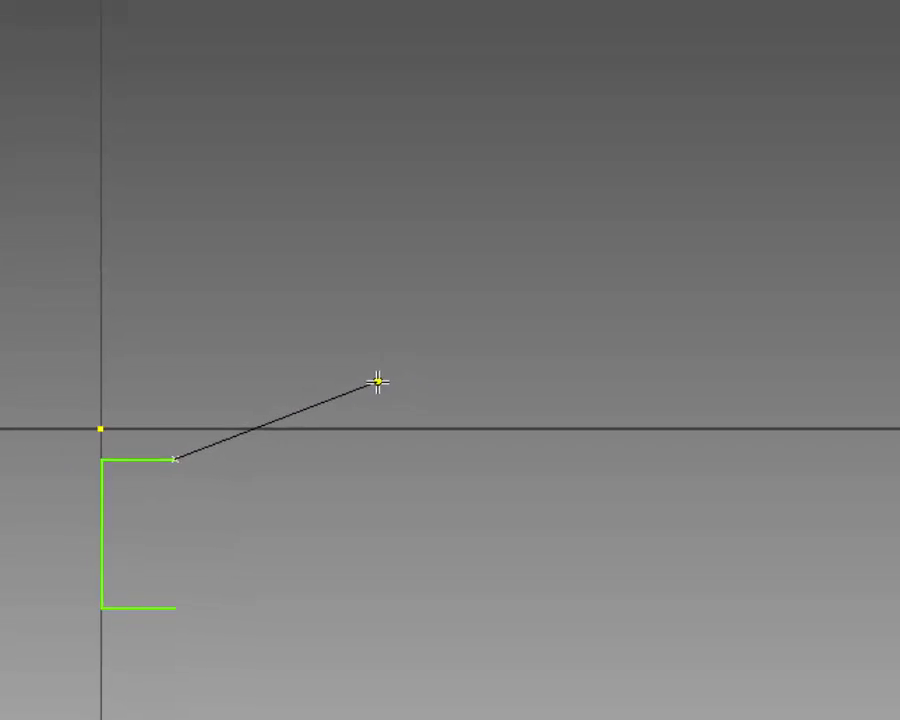
pyautogui.click(458, 253)
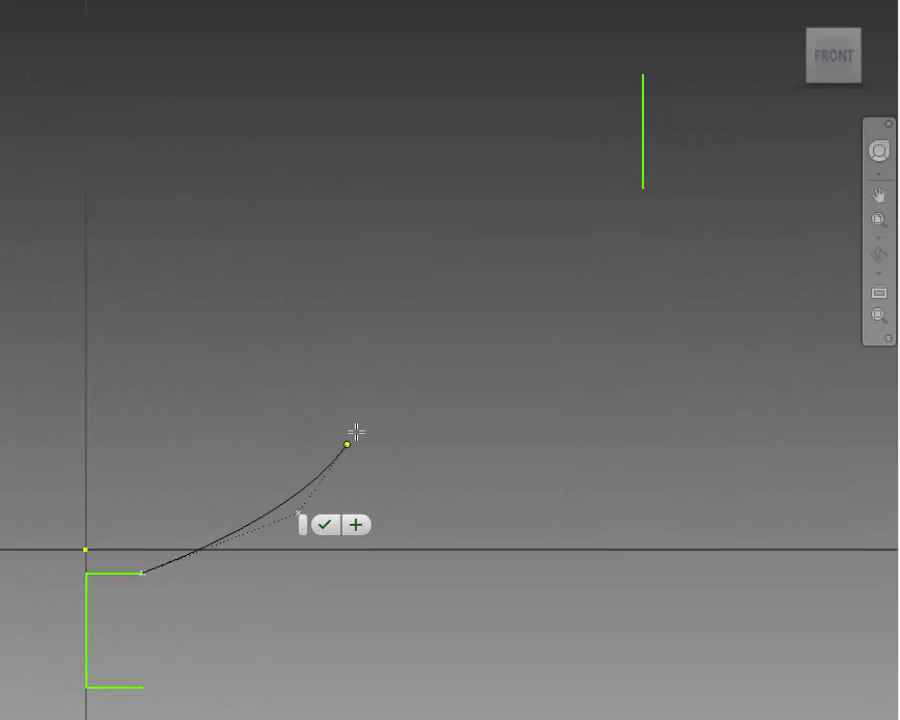
pyautogui.click(420, 266)
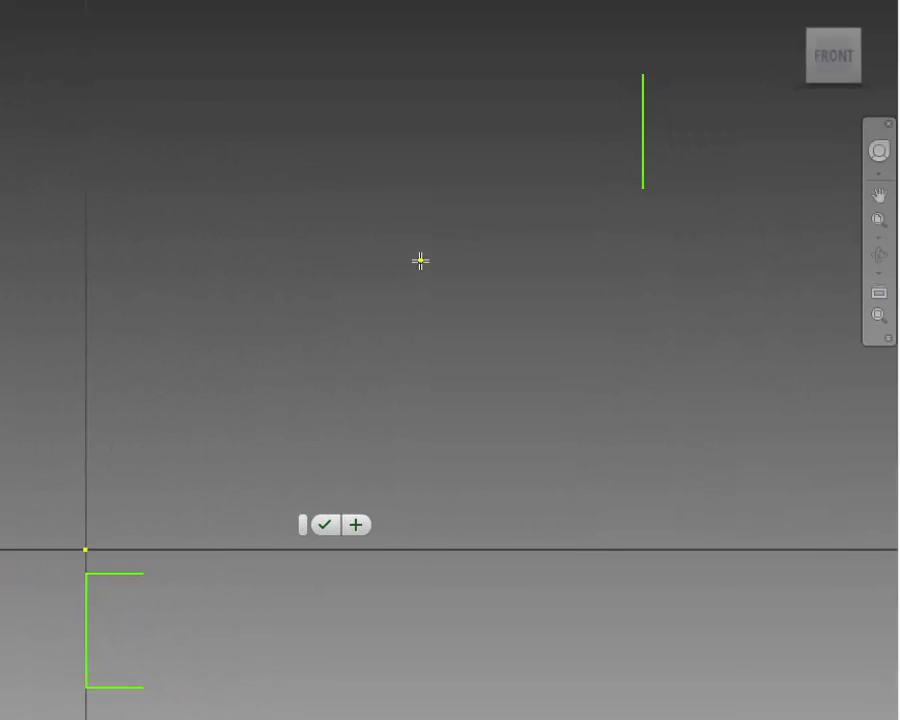
pyautogui.click(644, 72)
pyautogui.click(642, 73)
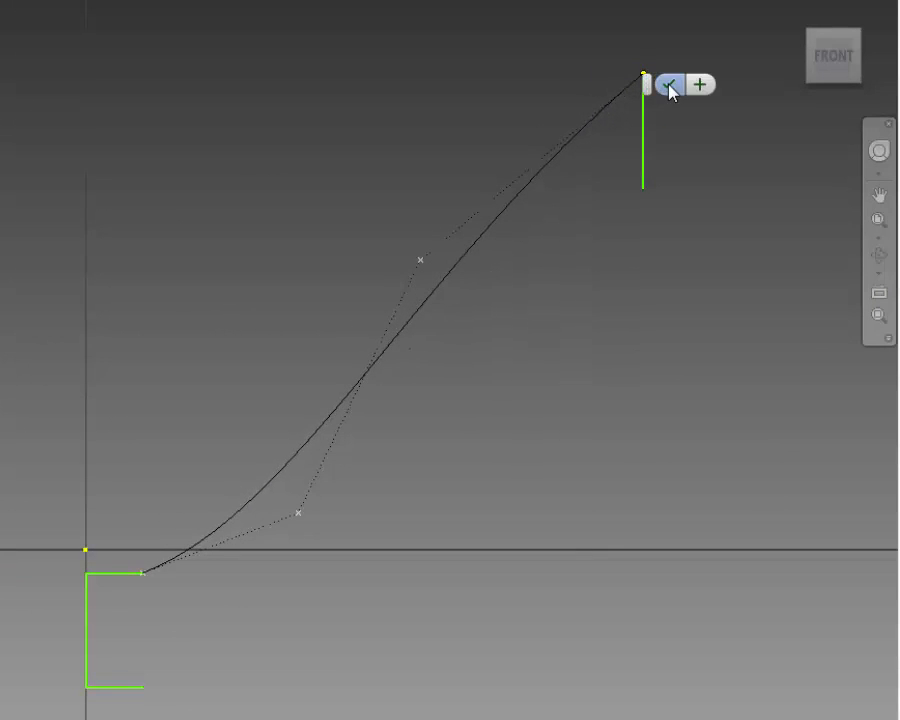
pyautogui.click(669, 86)
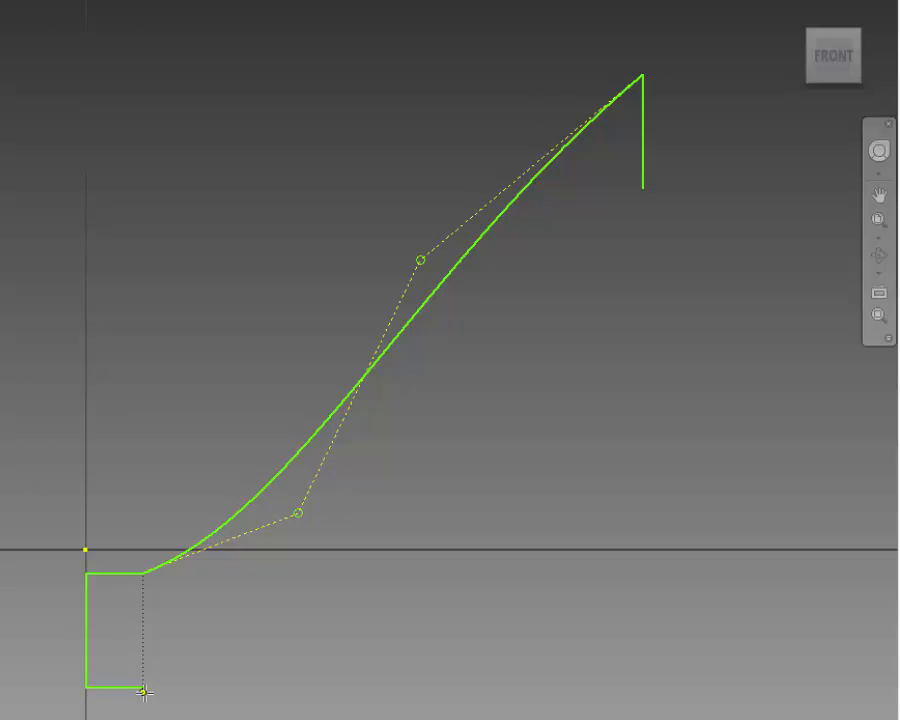
# Step: Draw a control vertex spline from the lower short line's free end through two intermediate vertices to the bottom of the upper-right vertical segment
pyautogui.click(322, 580)
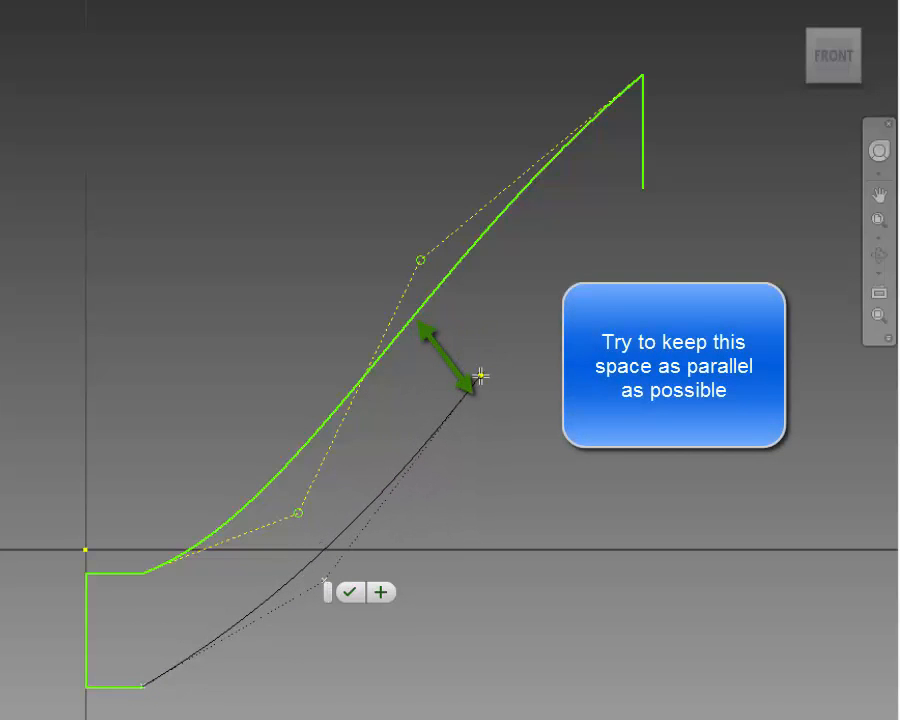
pyautogui.click(480, 376)
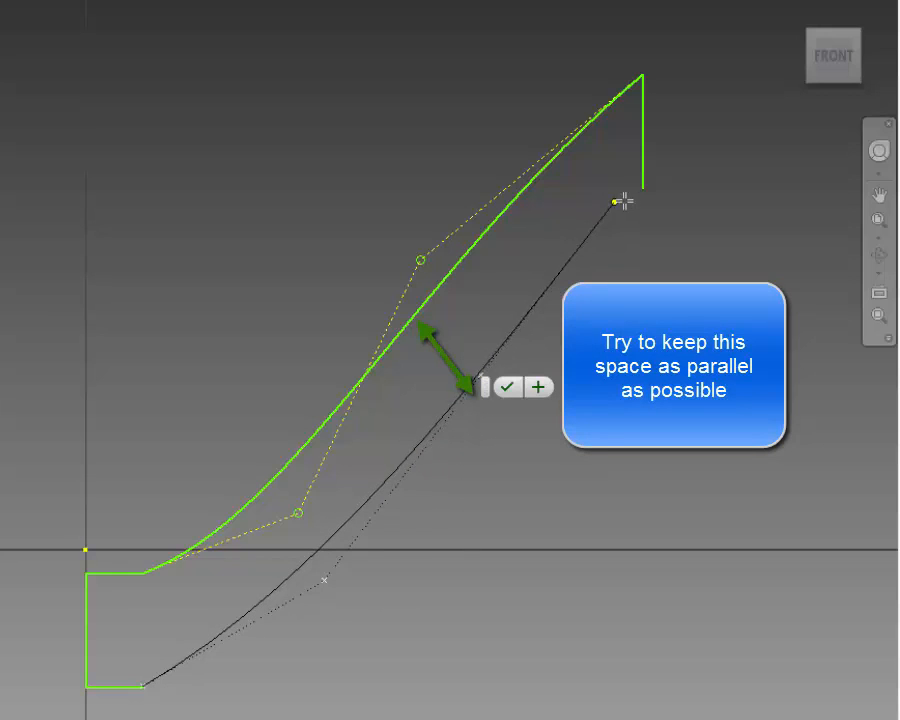
pyautogui.click(642, 188)
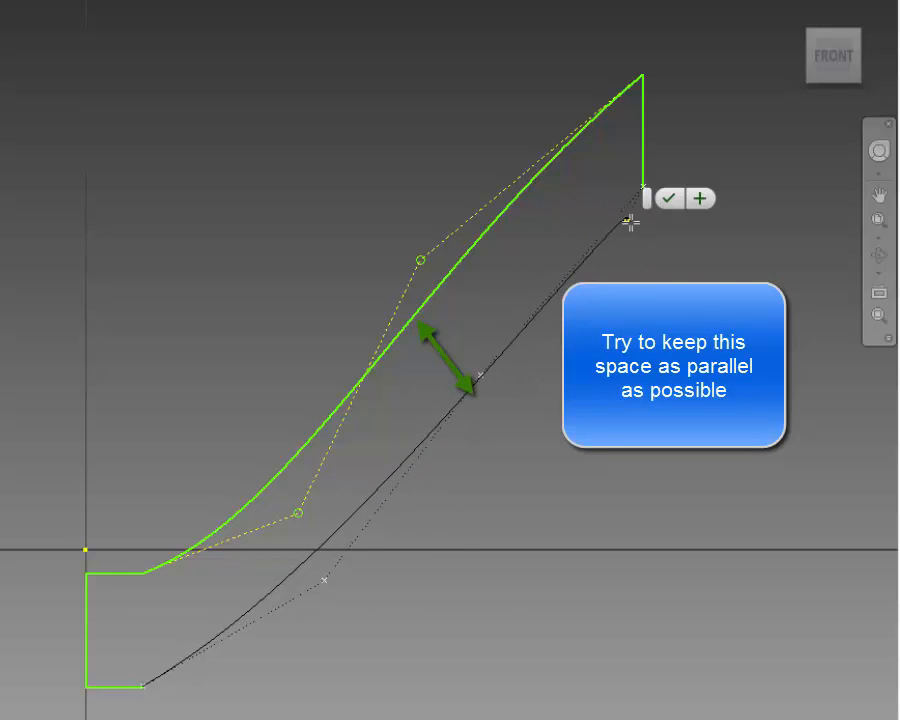
pyautogui.click(667, 199)
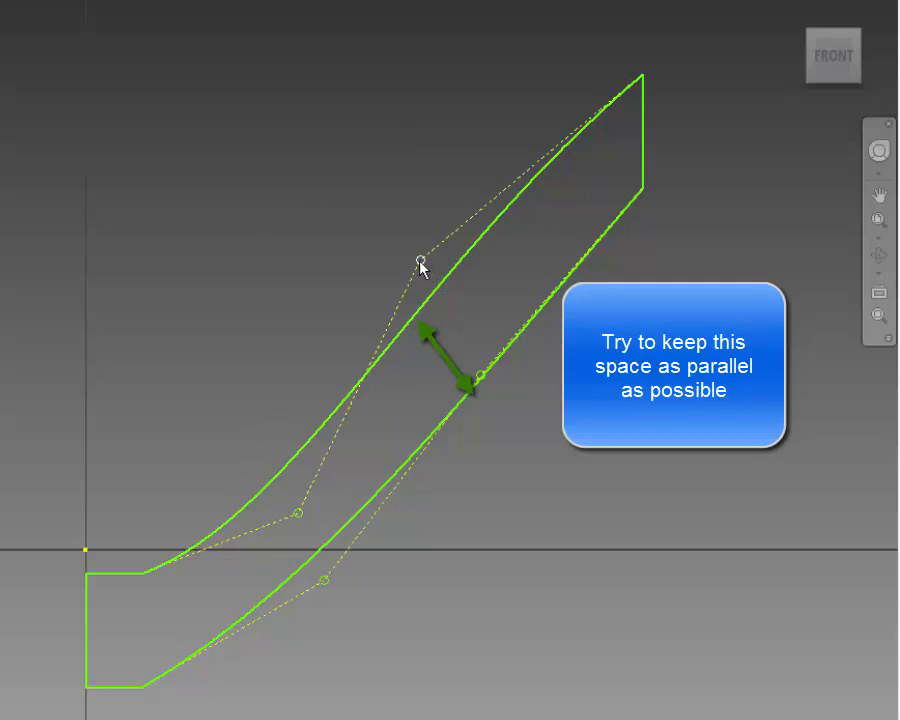
# Step: Reposition the intermediate control vertices of both splines so the two slide curves run as parallel as possible
pyautogui.moveTo(420, 260); pyautogui.dragTo(362, 221)
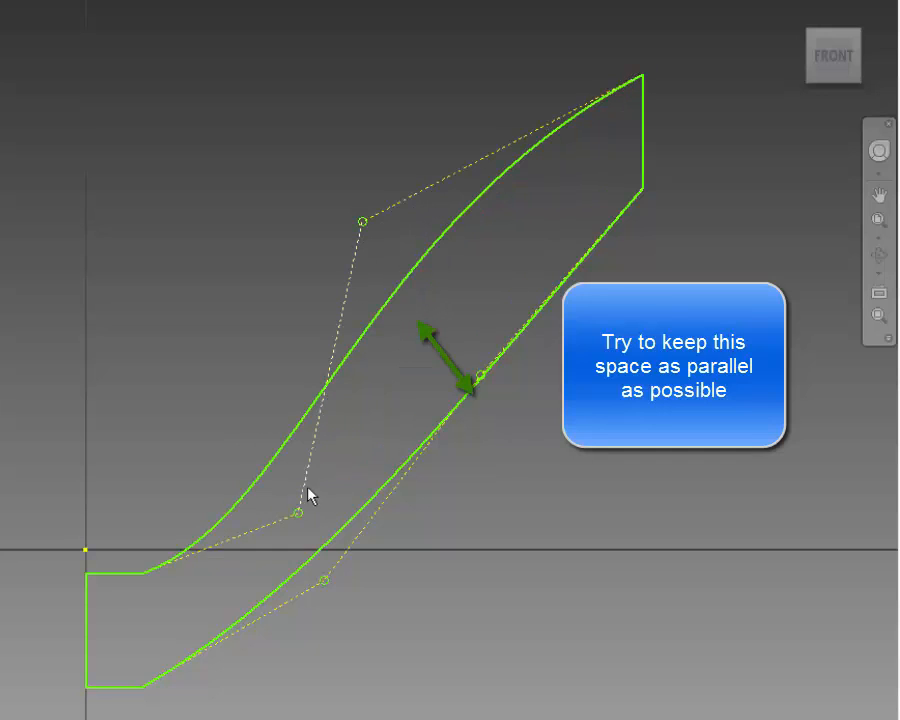
pyautogui.moveTo(298, 516); pyautogui.dragTo(336, 508)
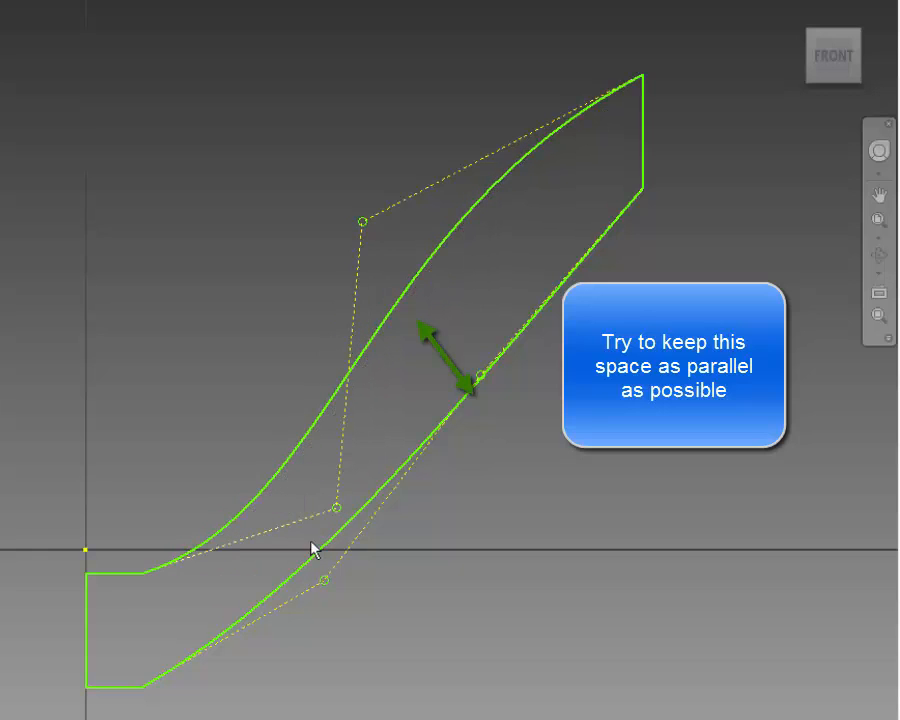
pyautogui.moveTo(325, 582); pyautogui.dragTo(372, 597)
pyautogui.moveTo(480, 377); pyautogui.dragTo(452, 322)
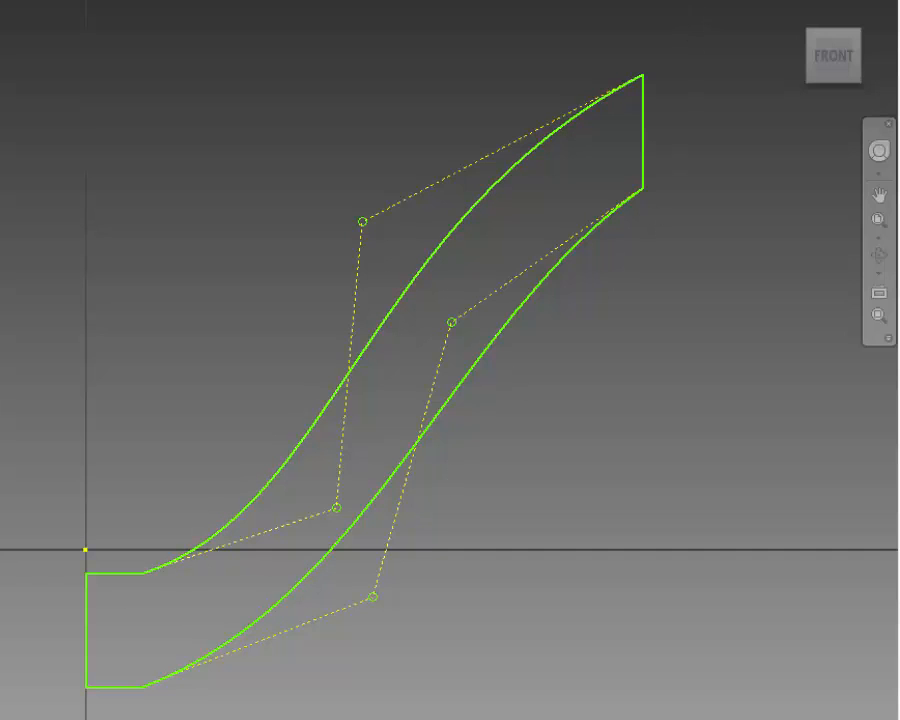
# Step: Extrude the closed slide profile 36 in
pyautogui.click(813, 53)
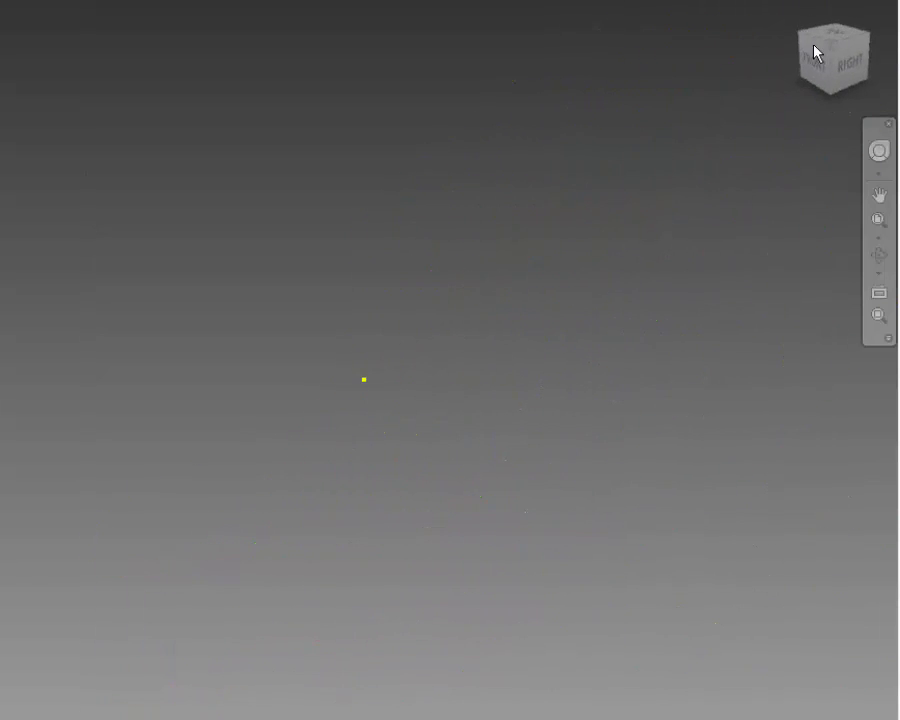
pyautogui.click(800, 8)
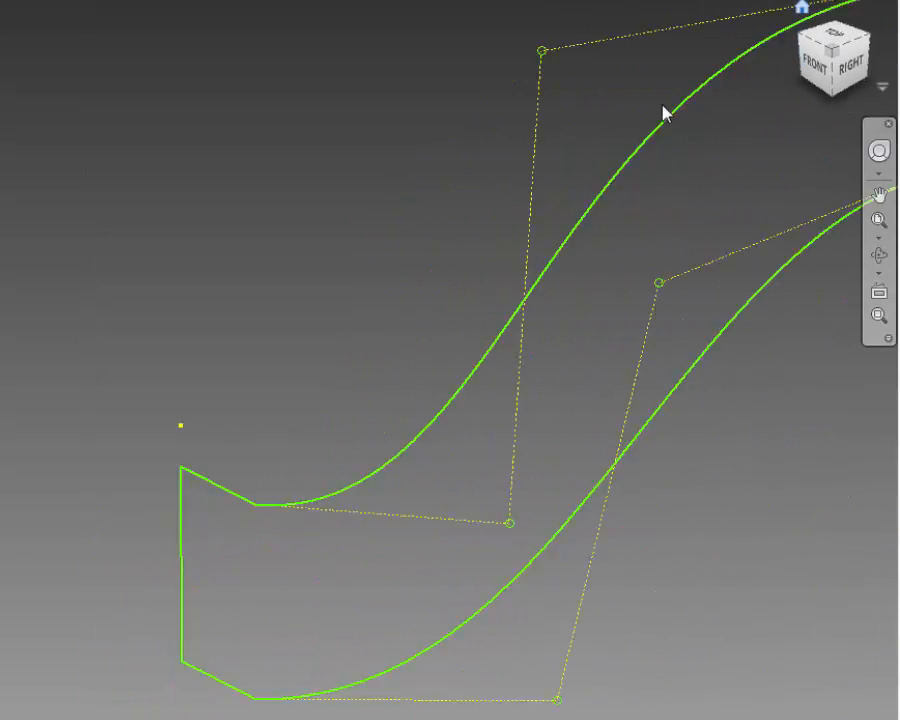
pyautogui.click(72, 54)
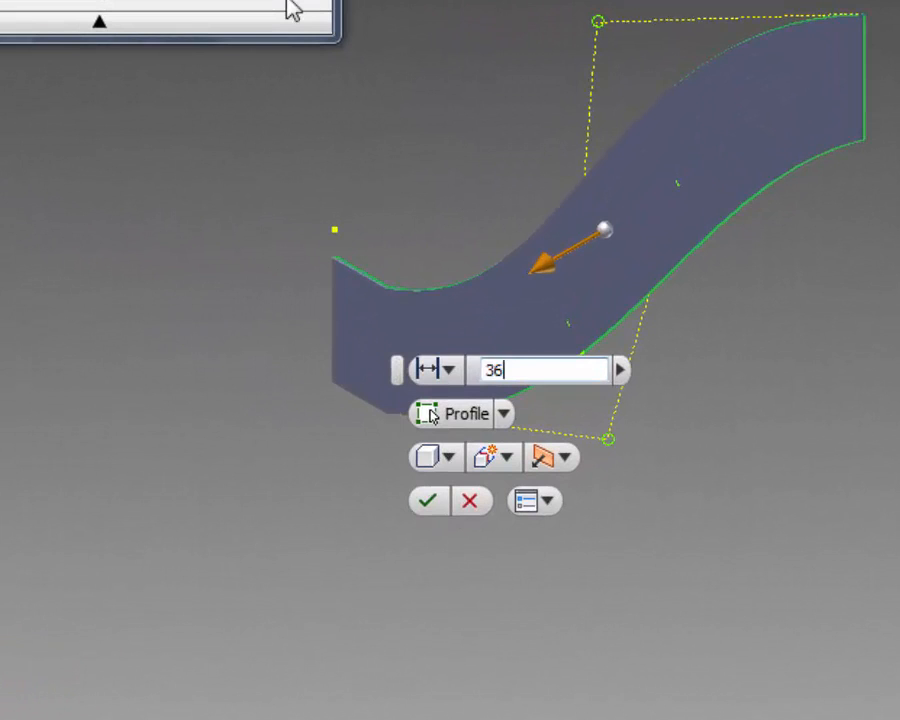
pyautogui.press('Return')
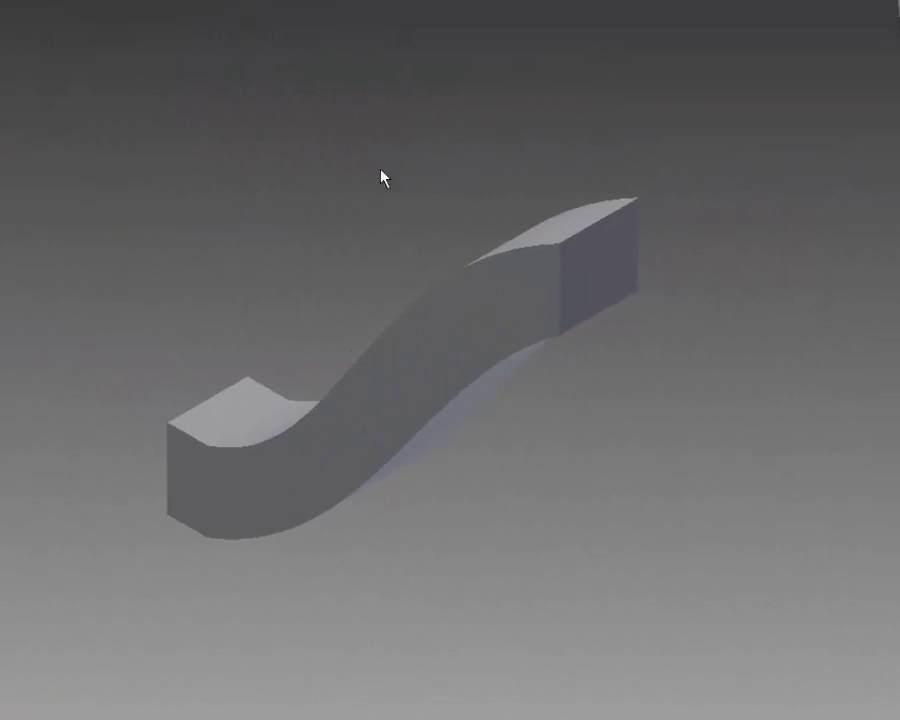
# Step: Examine the extruded slide body from several angles and return to the home view
pyautogui.press('F4')
pyautogui.moveTo(581, 344); pyautogui.dragTo(808, 282)
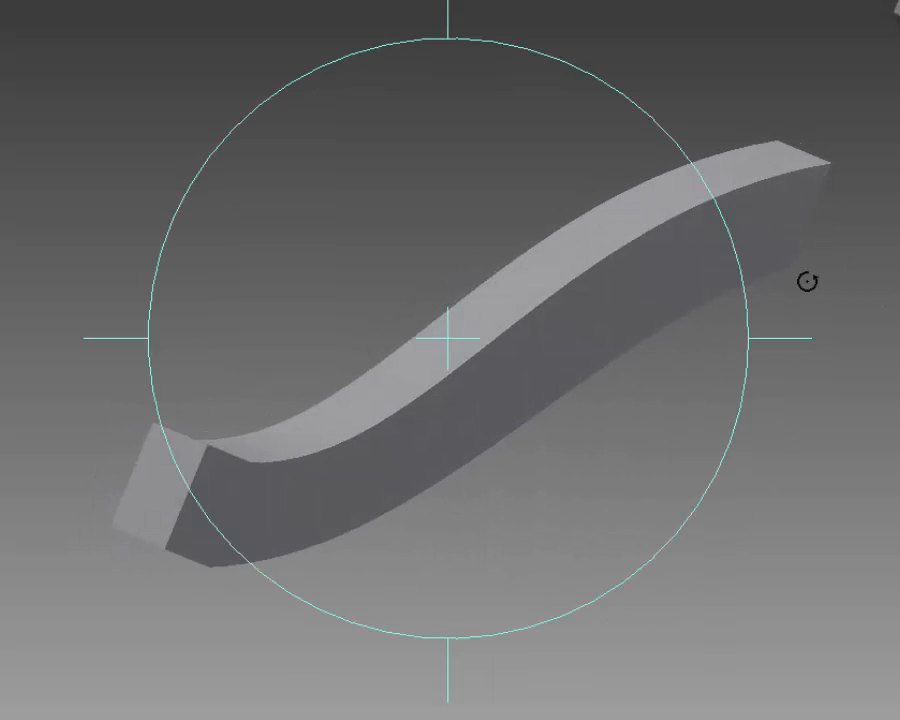
pyautogui.moveTo(424, 312); pyautogui.dragTo(236, 314)
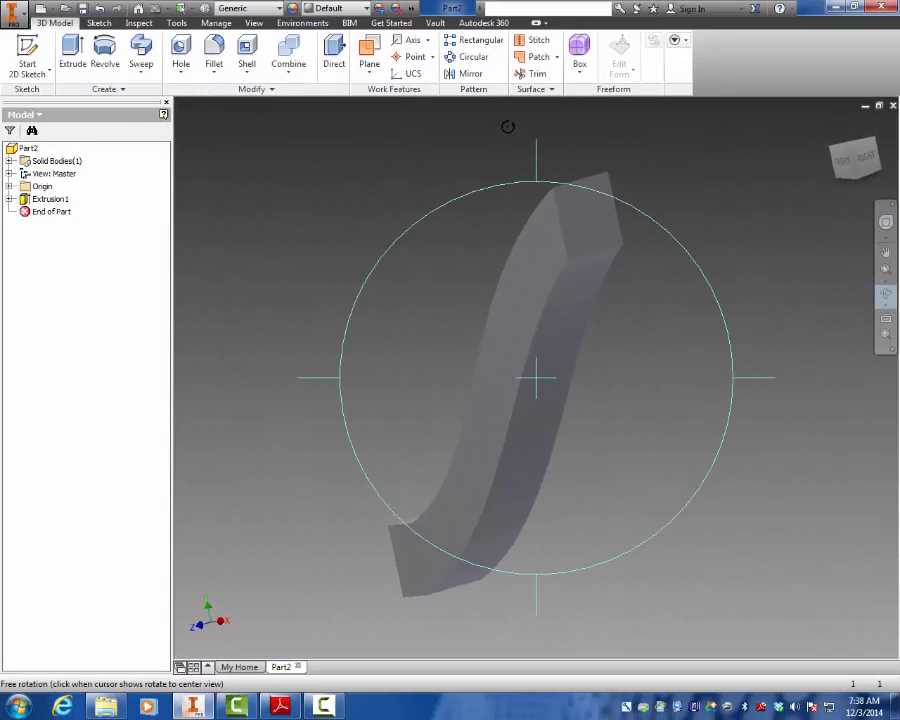
pyautogui.moveTo(506, 125); pyautogui.dragTo(601, 226)
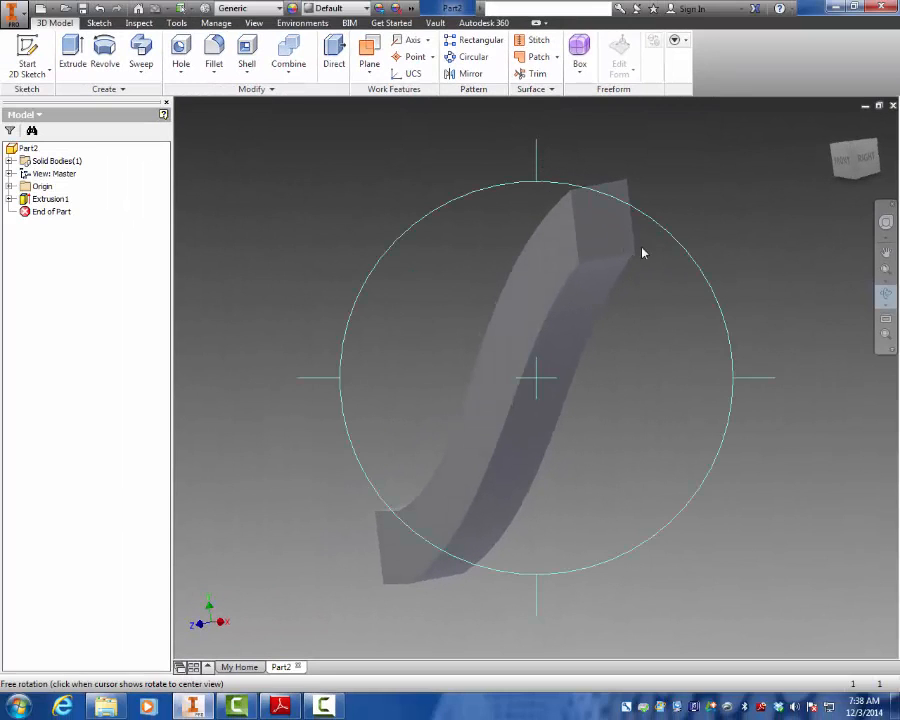
pyautogui.rightClick(636, 250)
pyautogui.click(678, 253)
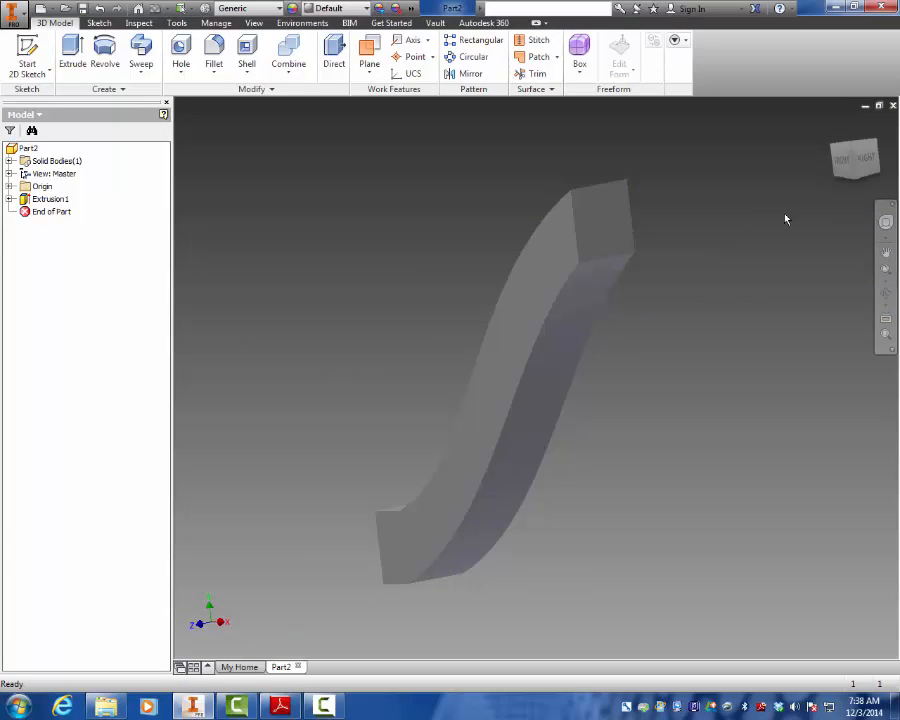
pyautogui.click(833, 125)
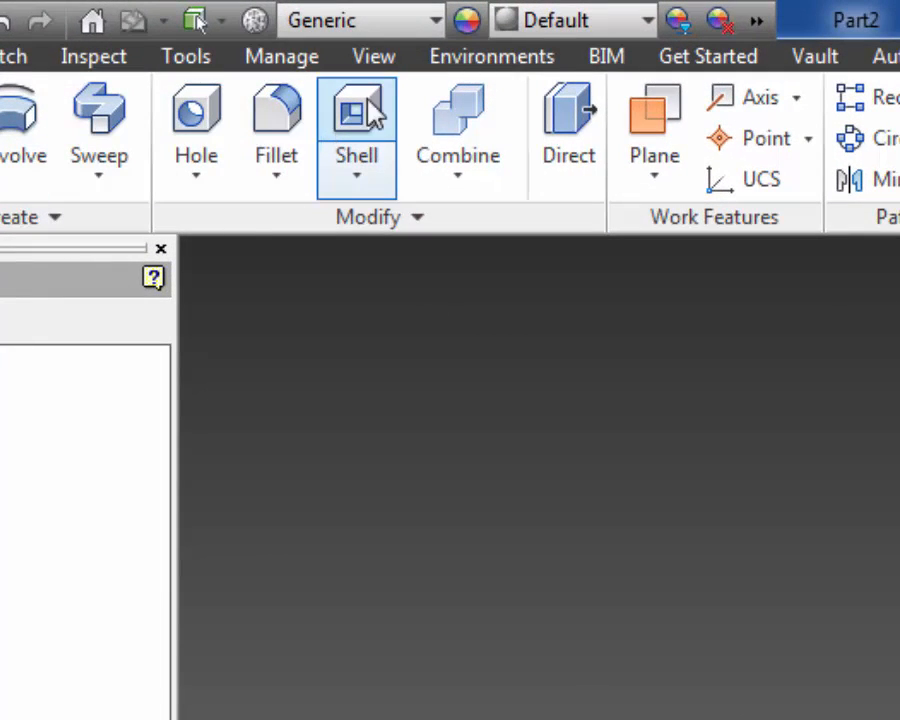
# Step: Shell the slide with a 3 in wall thickness, removing the upper and lower end faces to open the tunnel
pyautogui.click(356, 116)
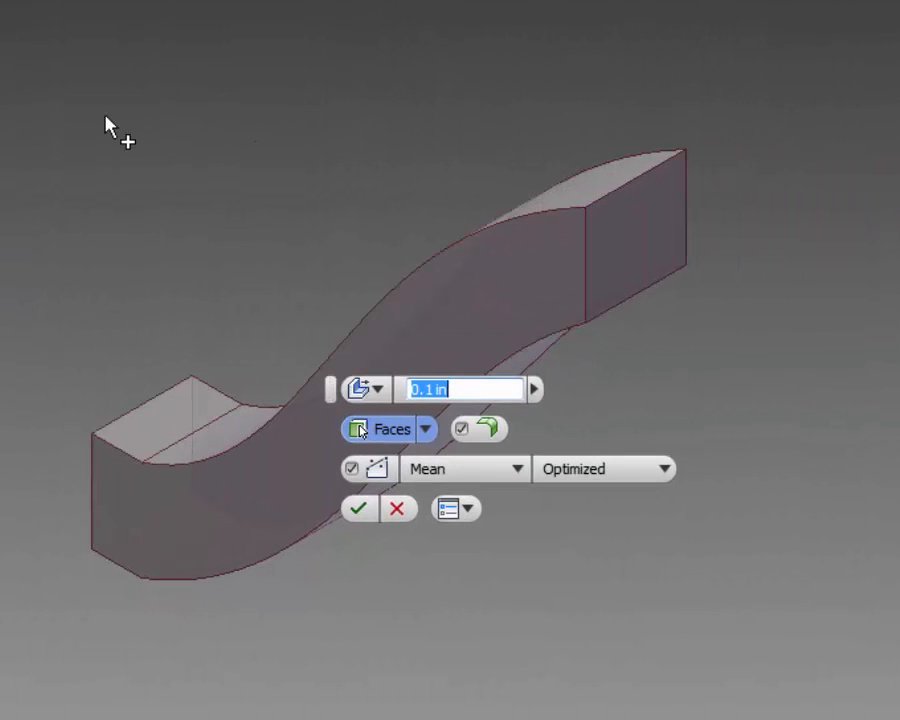
pyautogui.write('3')
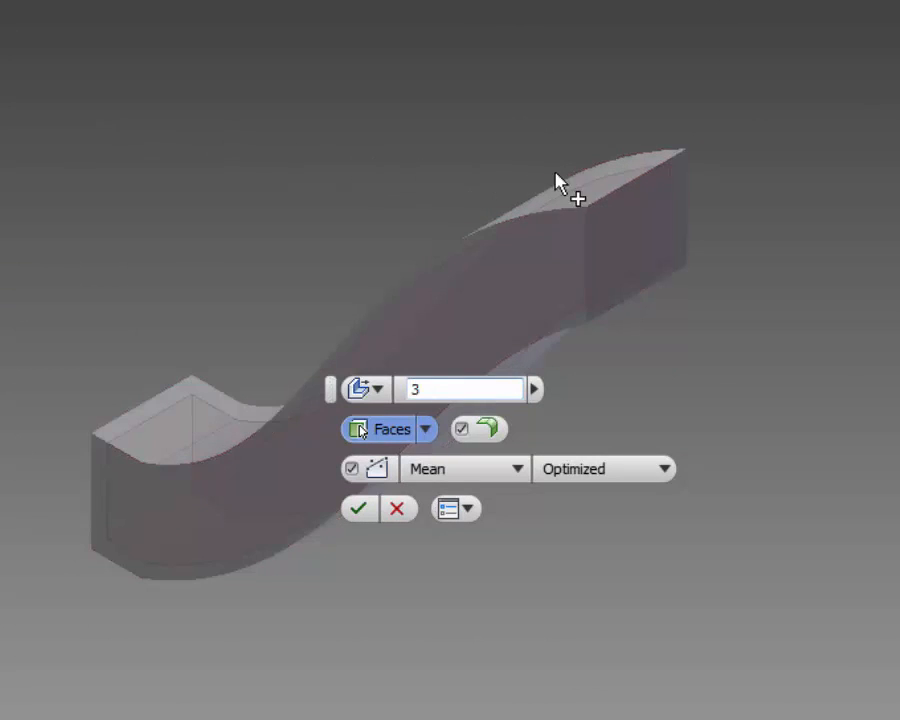
pyautogui.click(640, 247)
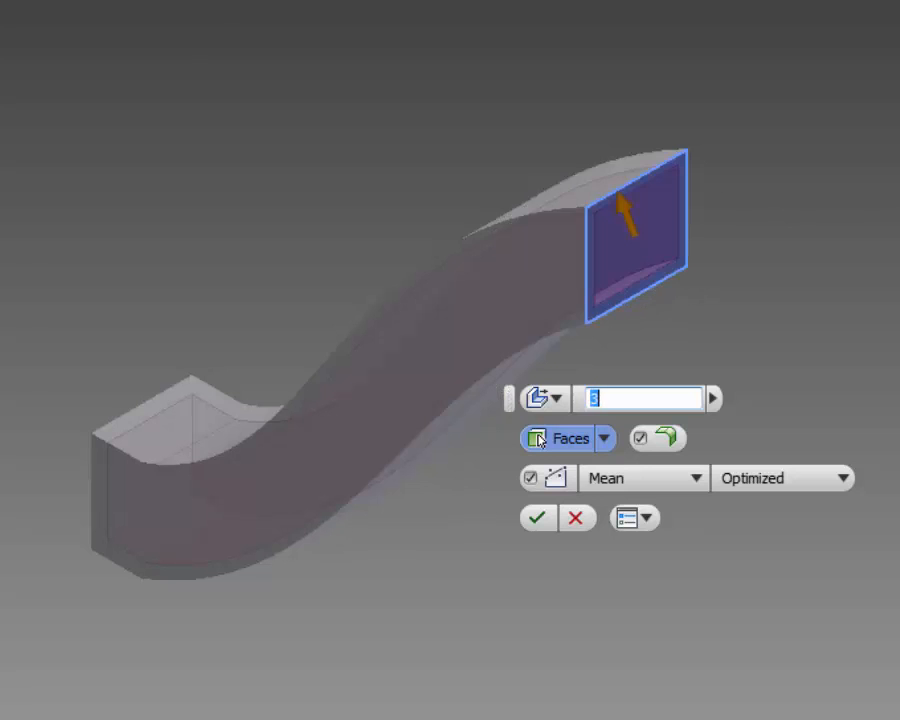
pyautogui.press('F4')
pyautogui.moveTo(290, 295); pyautogui.dragTo(679, 310)
pyautogui.rightClick(584, 264)
pyautogui.press('Escape')
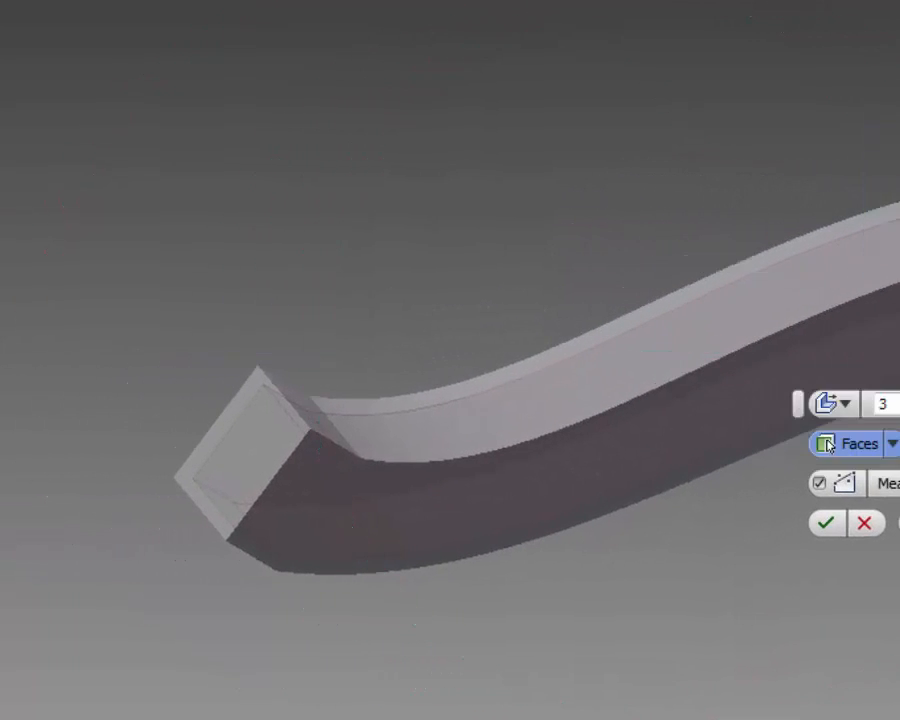
pyautogui.click(268, 456)
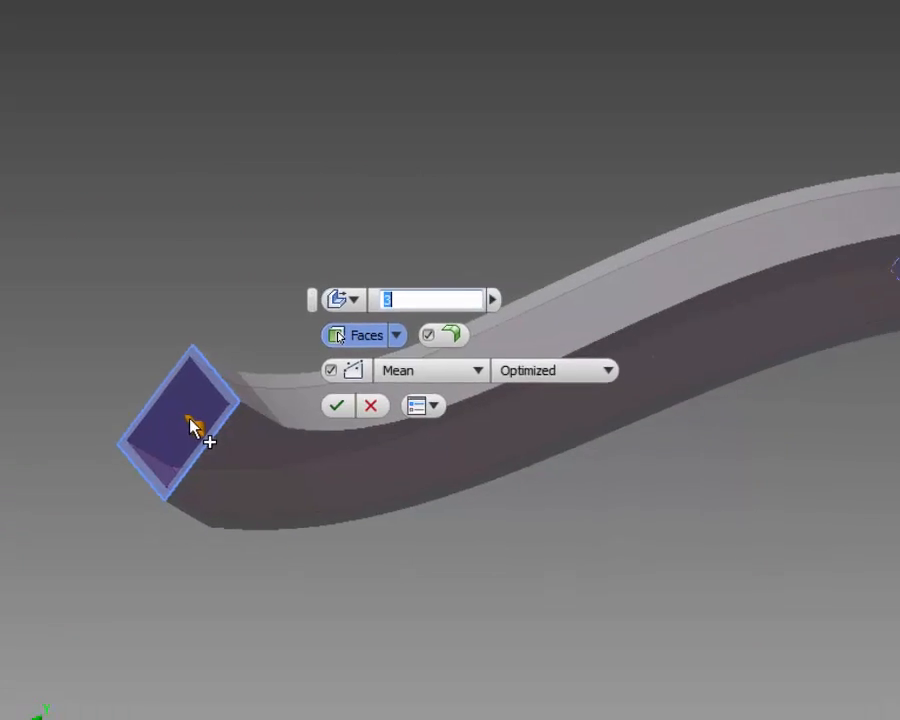
pyautogui.click(336, 405)
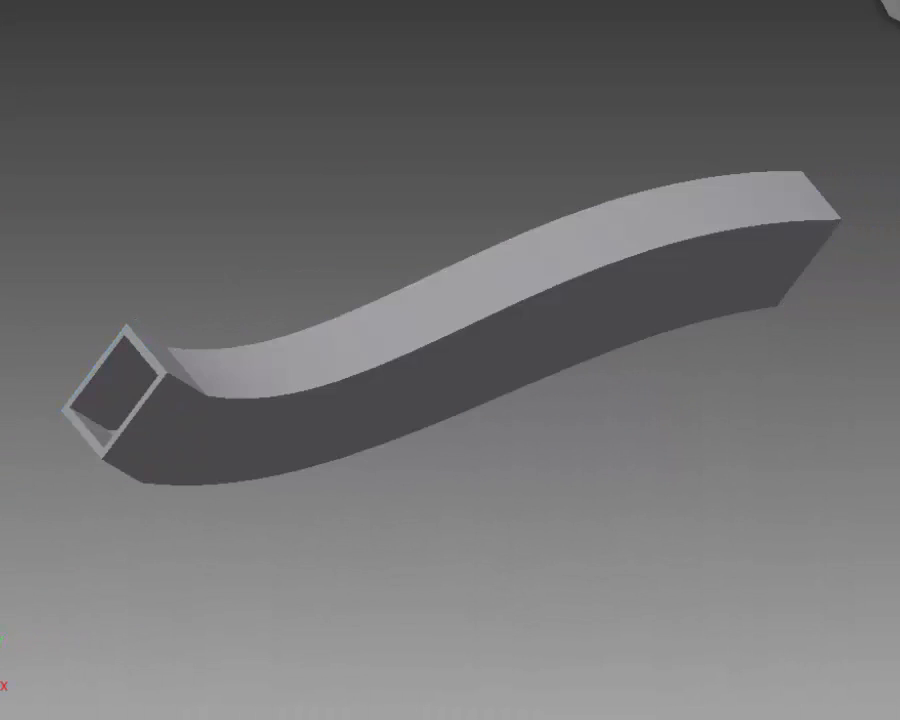
# Step: Inspect the hollowed slide and its open ends from several angles, finishing in the home view
pyautogui.press('F4')
pyautogui.moveTo(625, 342); pyautogui.dragTo(35, 232)
pyautogui.rightClick(643, 137)
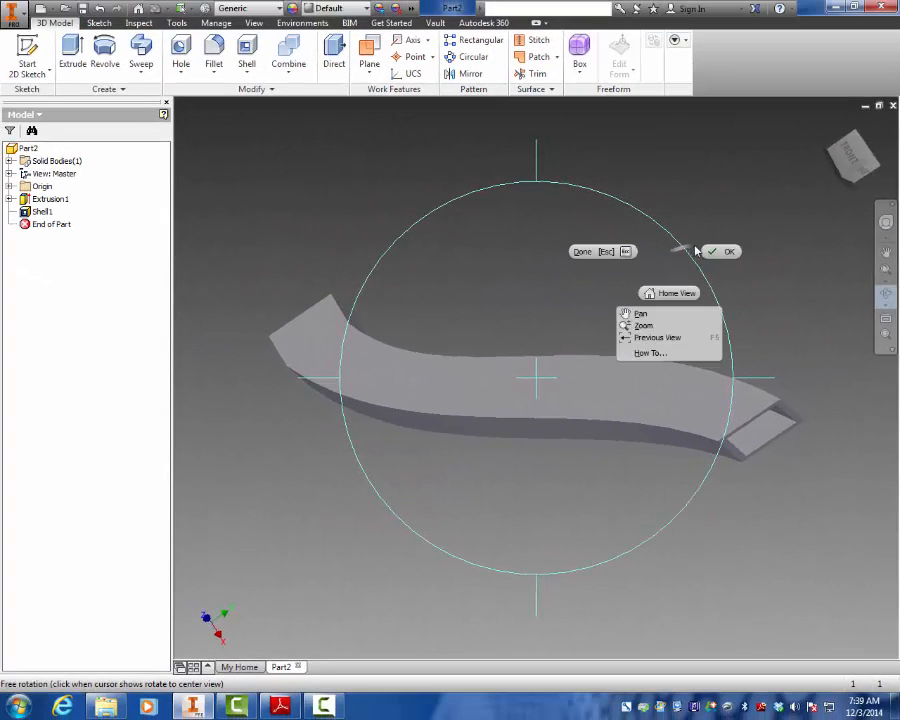
pyautogui.click(720, 254)
pyautogui.click(833, 127)
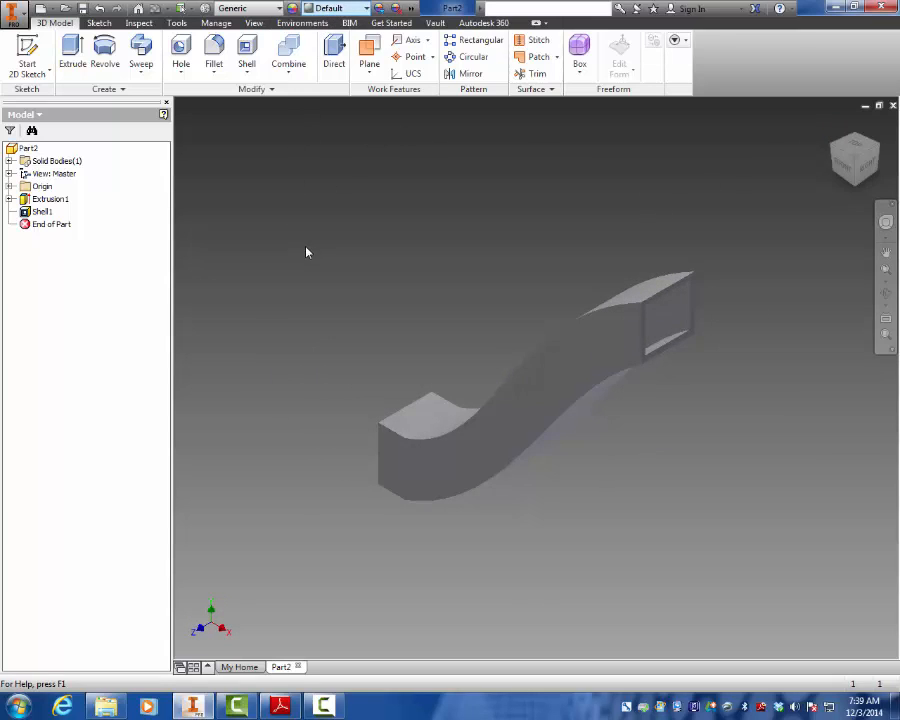
# Step: Apply the Blue - Wall Paint - Glossy appearance from the Inventor Material Library to the slide
pyautogui.click(333, 8)
pyautogui.scroll(10, 362, 348)
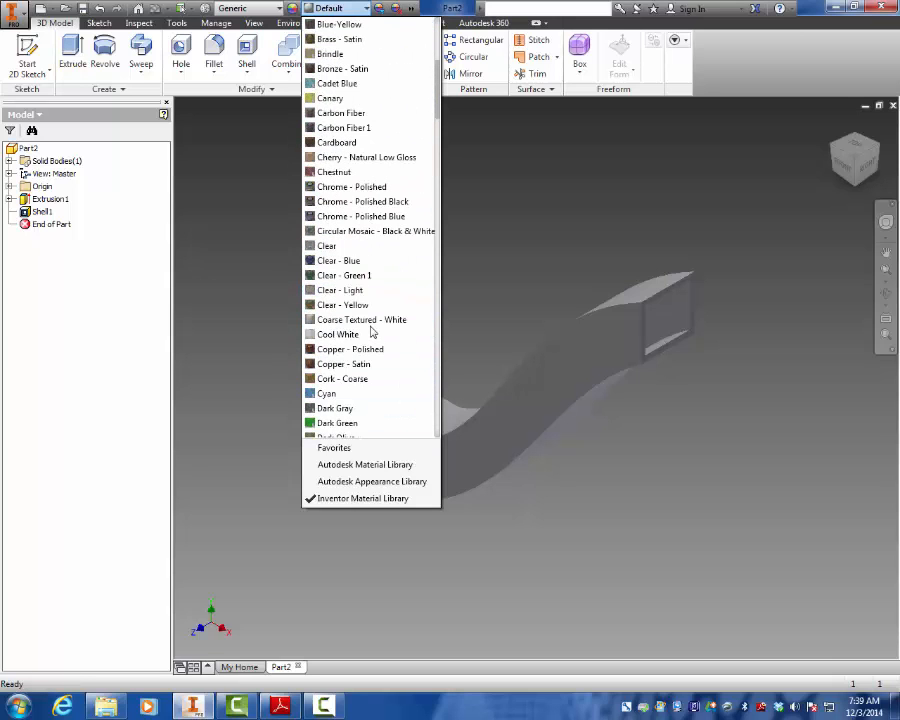
pyautogui.scroll(3, 370, 335)
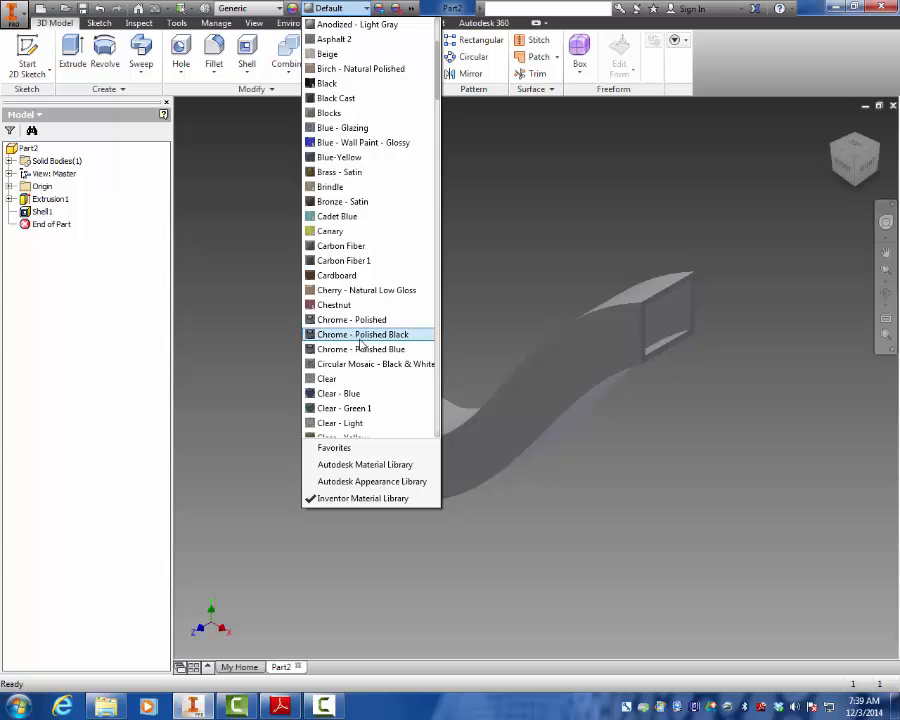
pyautogui.scroll(3, 359, 335)
pyautogui.scroll(1, 359, 335)
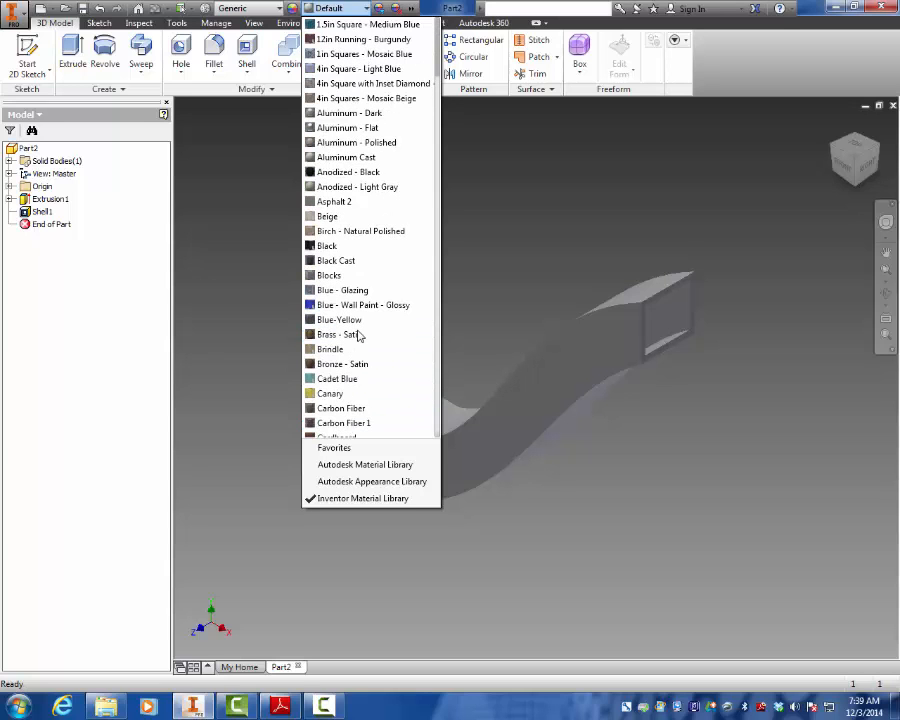
pyautogui.scroll(-5, 359, 335)
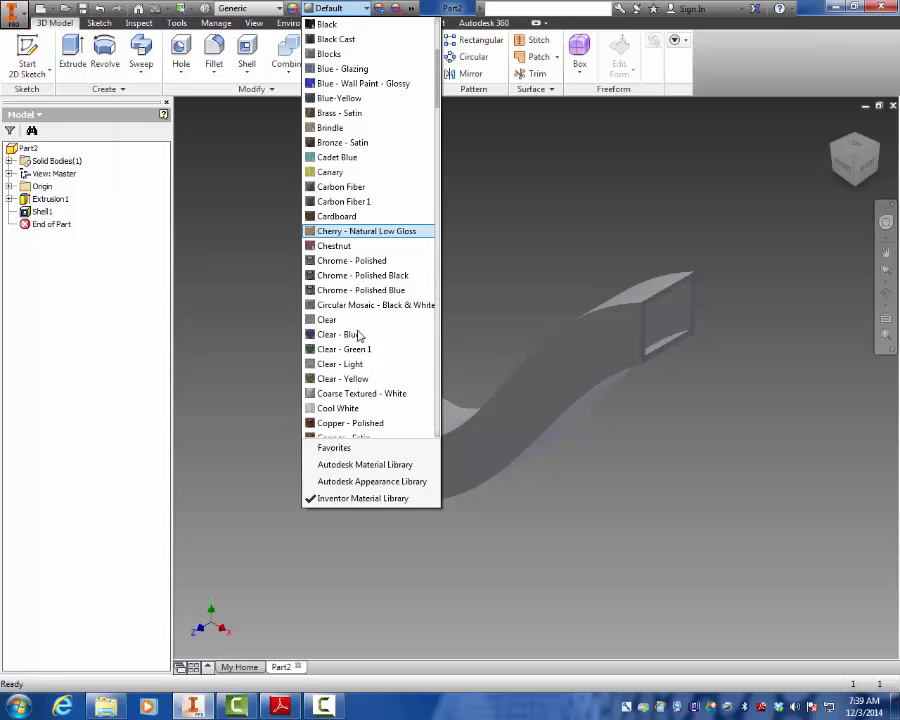
pyautogui.scroll(-13, 359, 335)
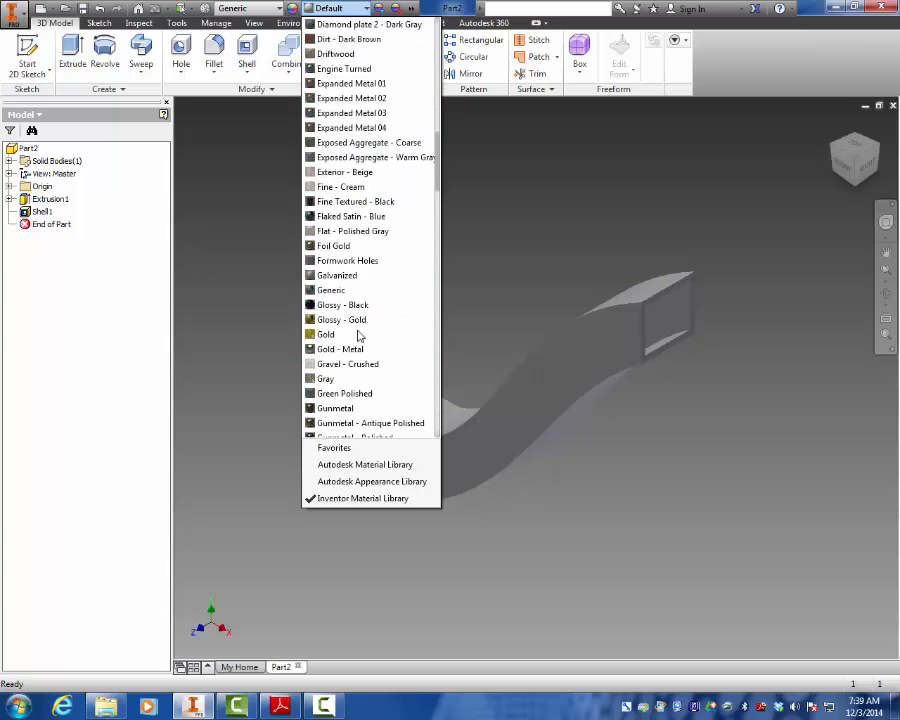
pyautogui.scroll(-14, 359, 335)
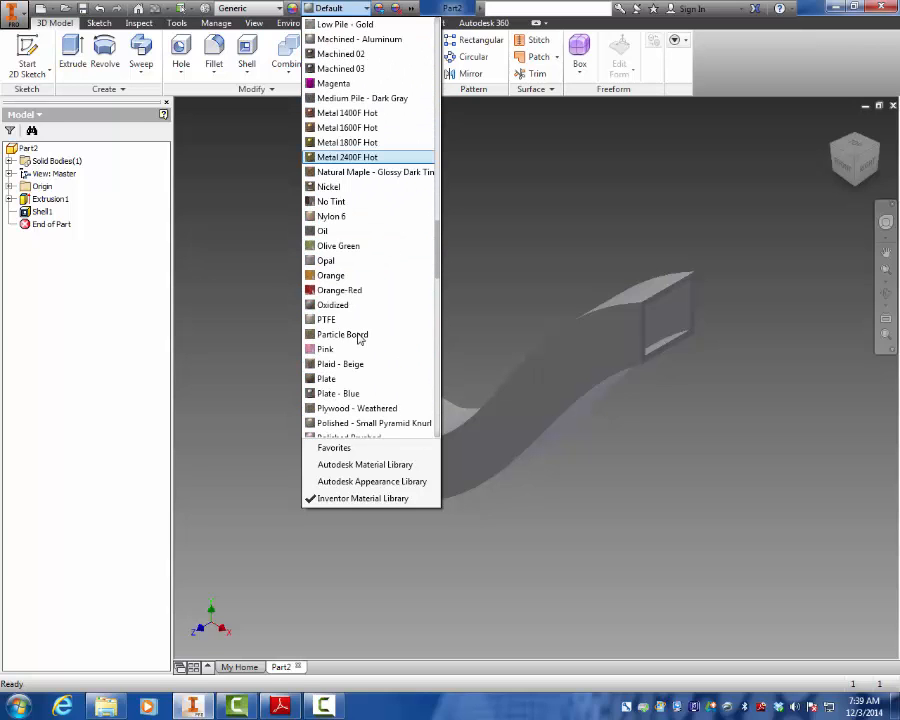
pyautogui.scroll(-5, 359, 340)
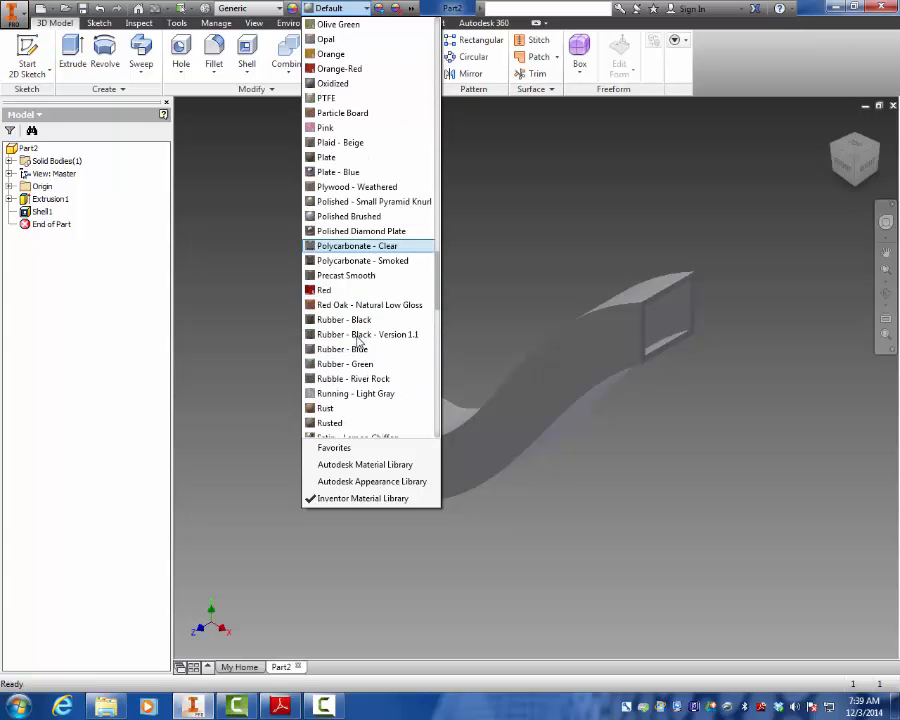
pyautogui.scroll(3, 323, 190)
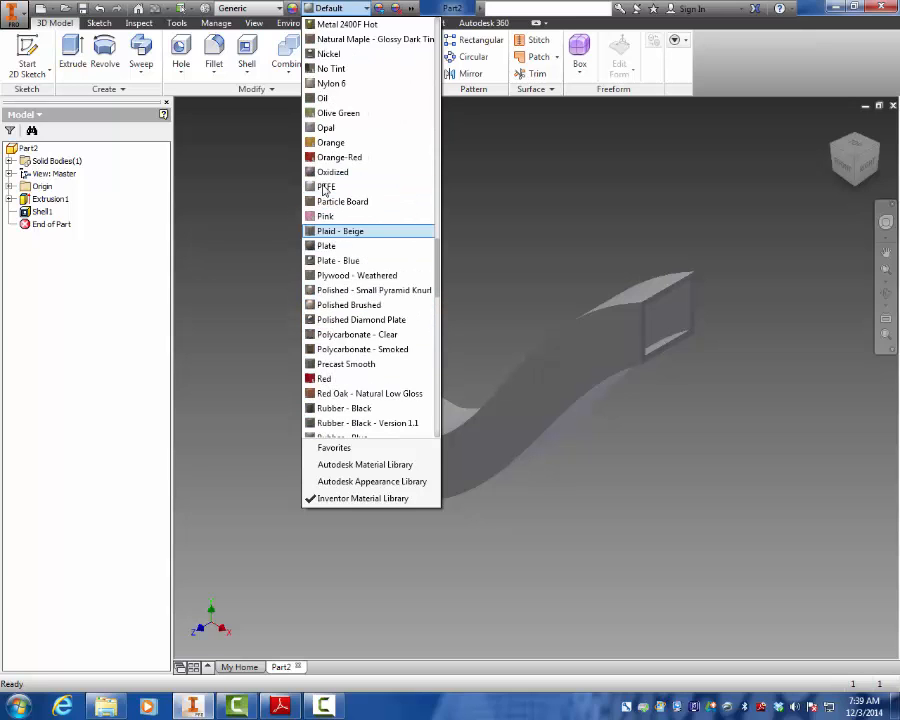
pyautogui.scroll(1, 330, 205)
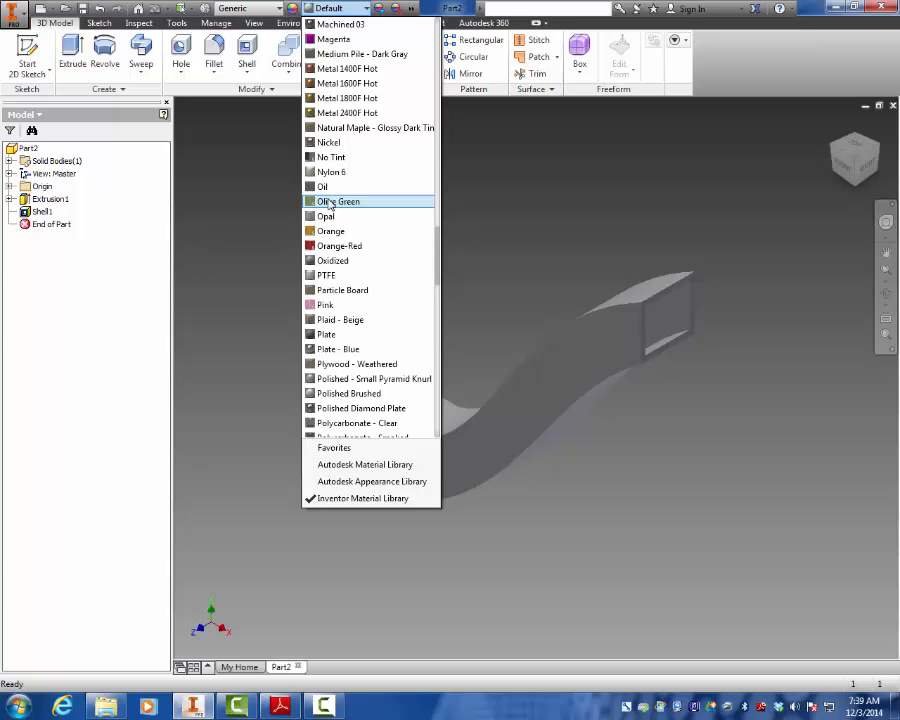
pyautogui.scroll(7, 330, 212)
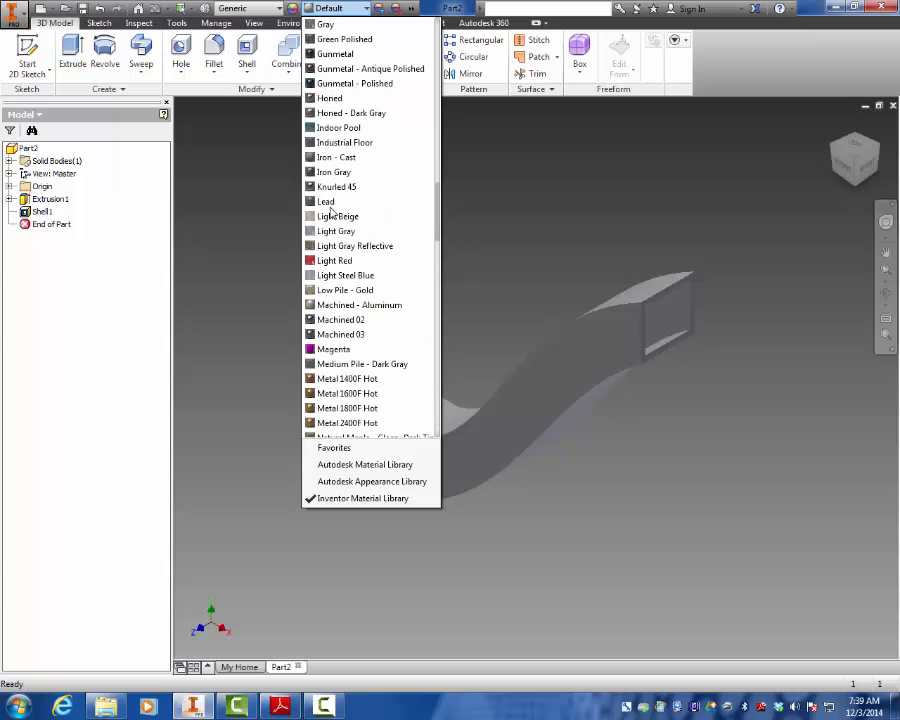
pyautogui.scroll(7, 328, 232)
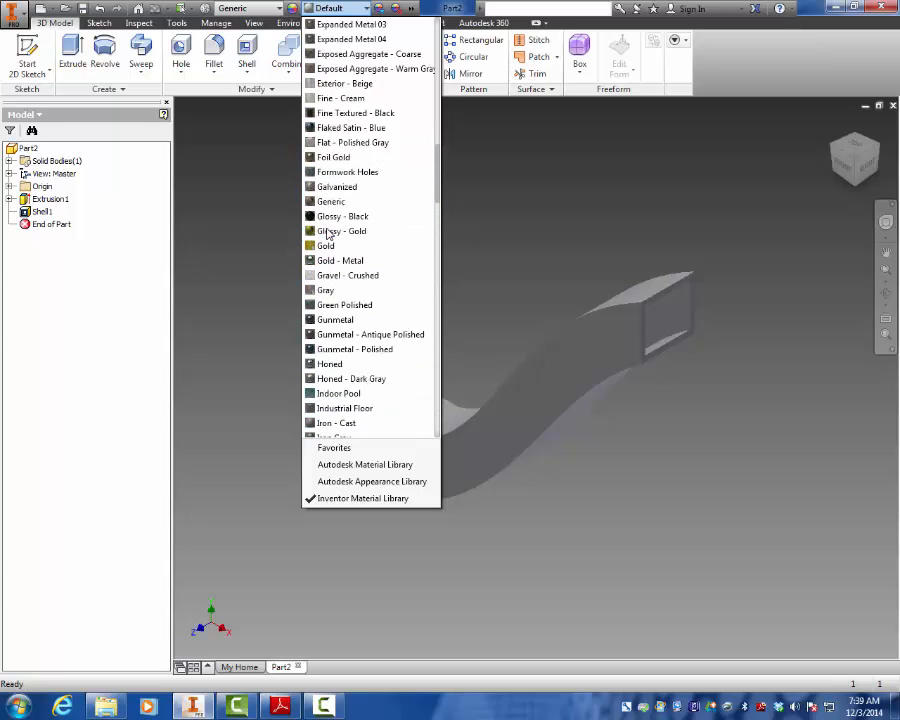
pyautogui.scroll(13, 330, 230)
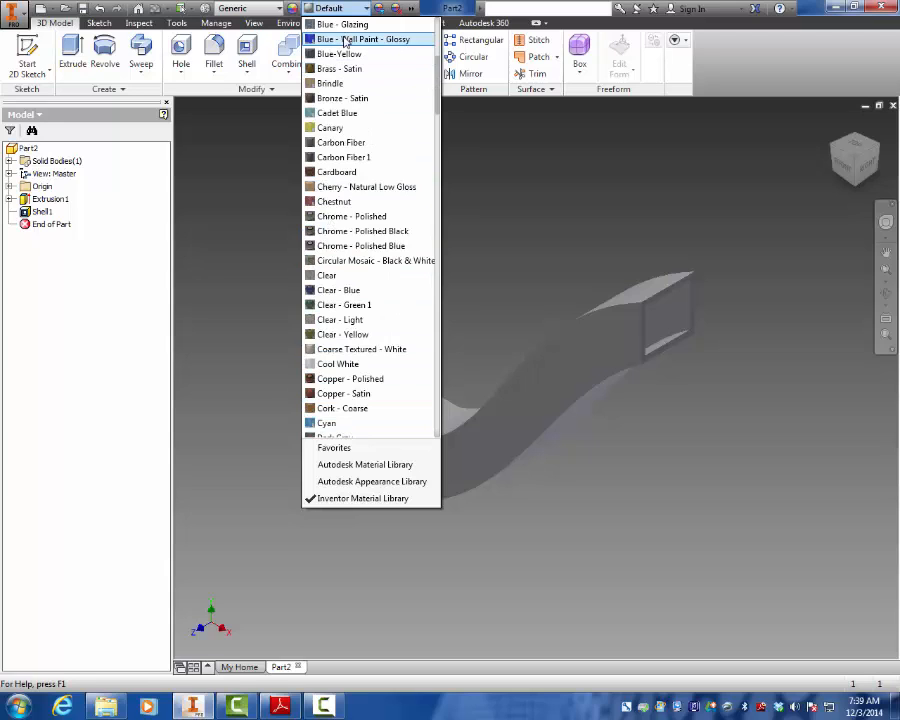
pyautogui.click(345, 40)
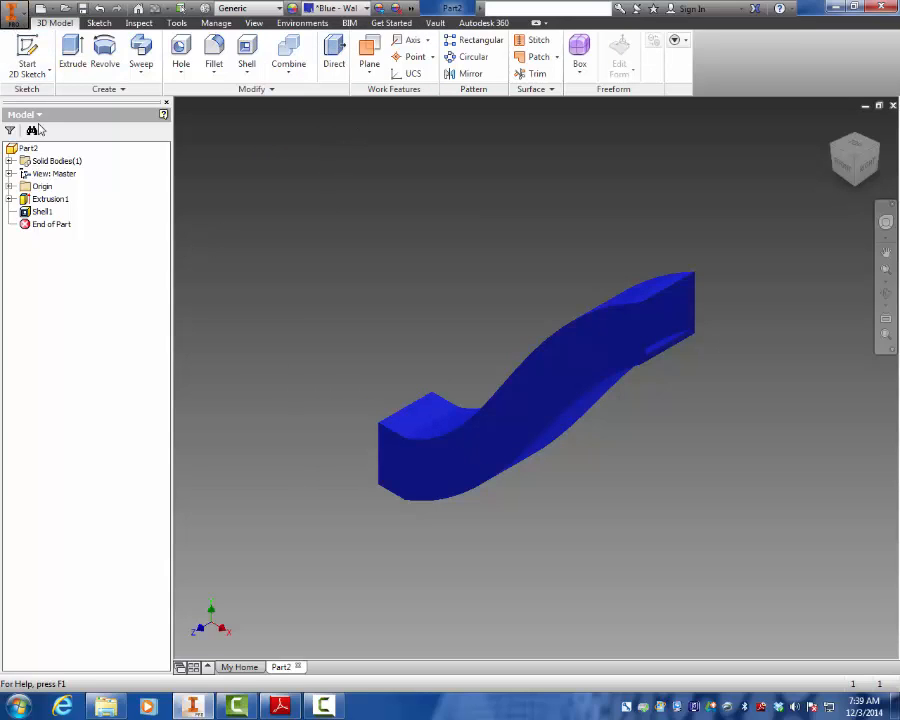
# Step: Save the part as Tunnel Slide in the Playground Design folder
pyautogui.click(42, 155)
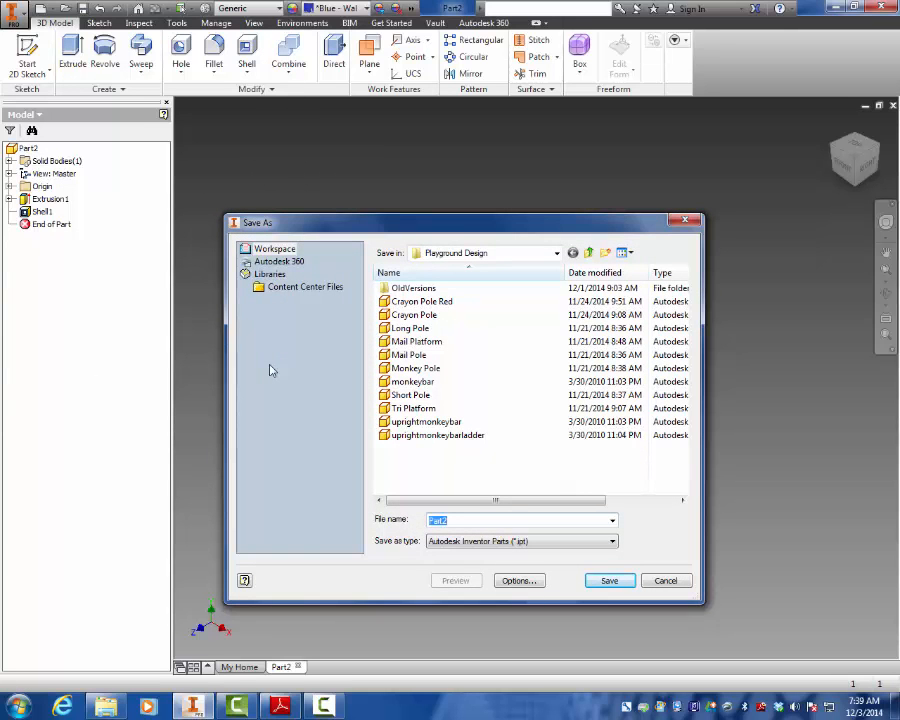
pyautogui.write('Tunnel Slide')
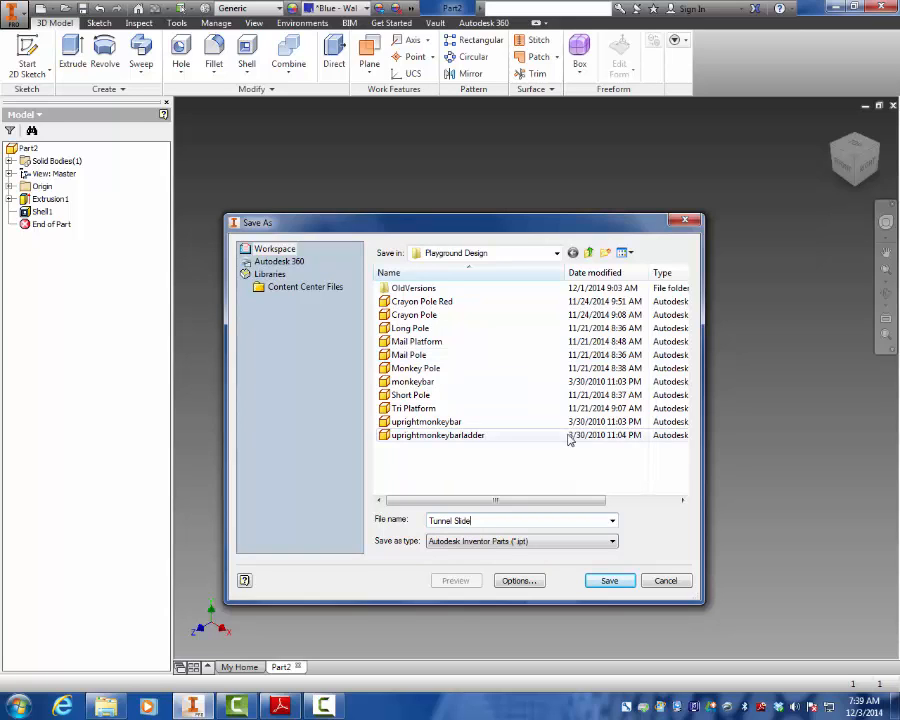
pyautogui.click(612, 581)
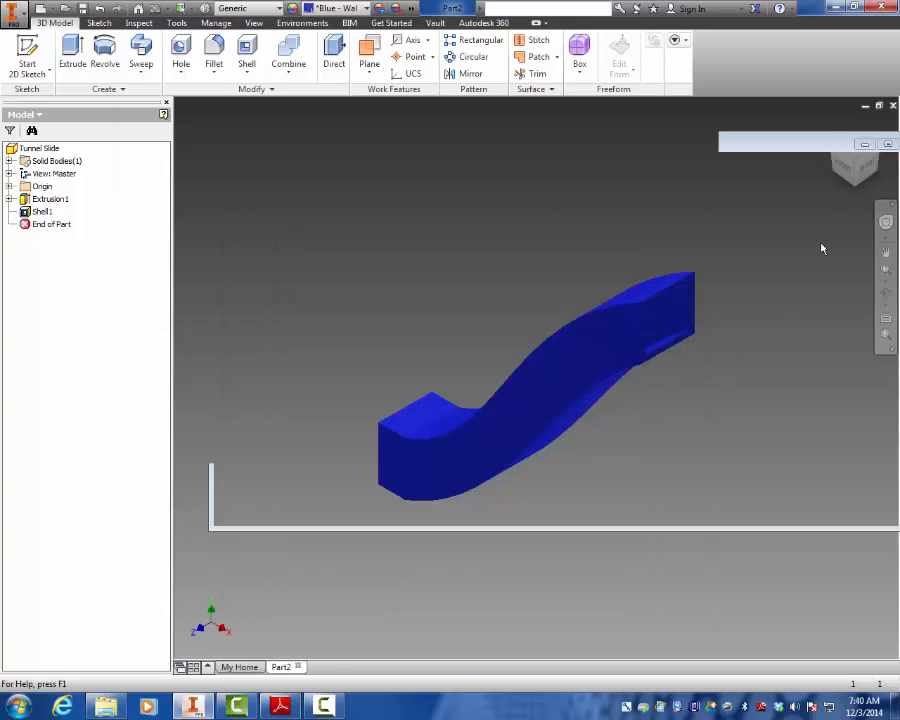